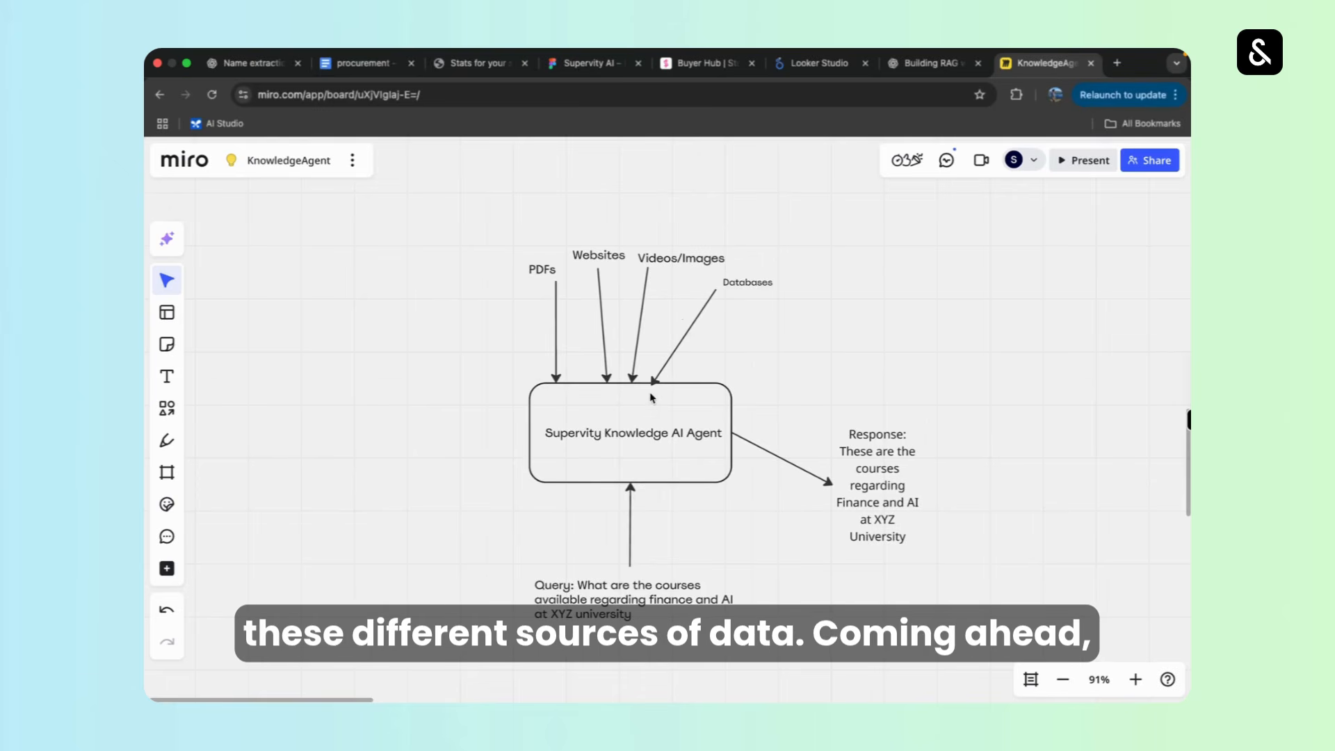
Switch to Supervity and start a collection for a Knowledge AI Agent, keeping Unstructured Data (Files) as the collection type.
scroll(755, 487, right, 10)
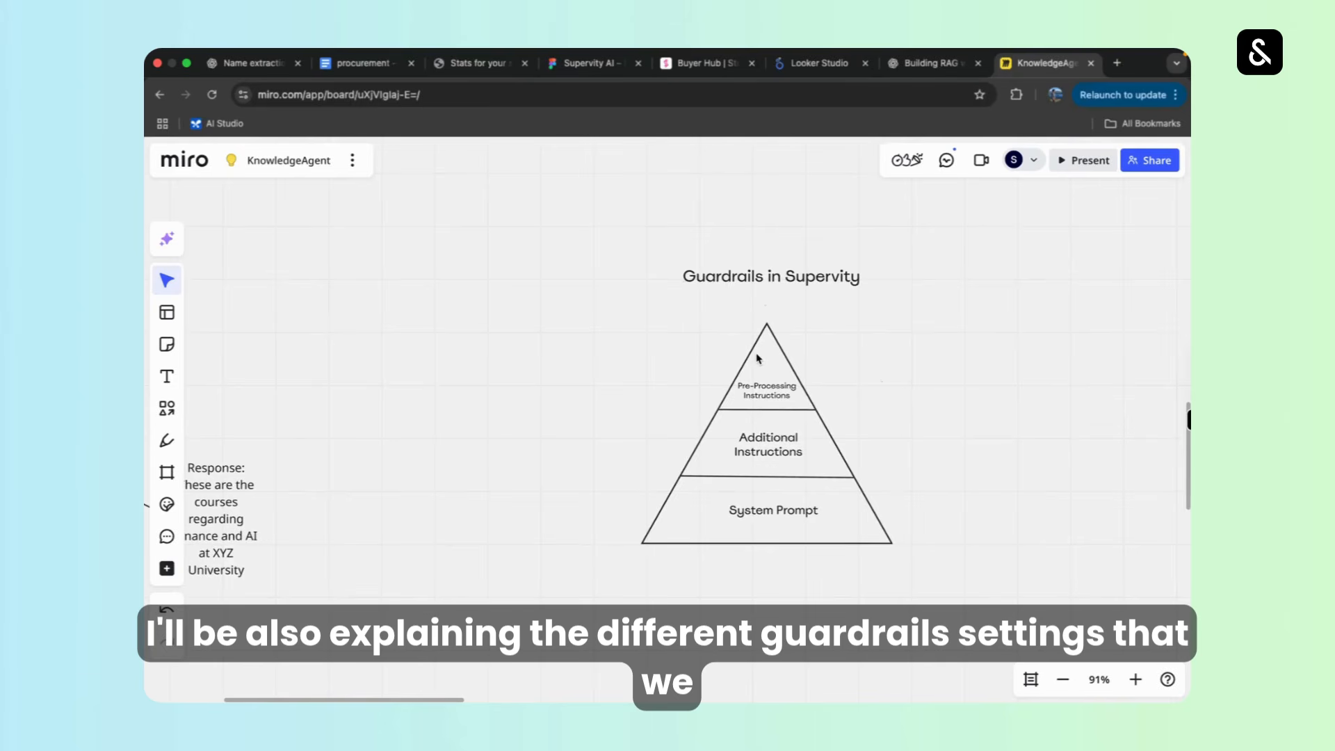
key(ctrl+Right)
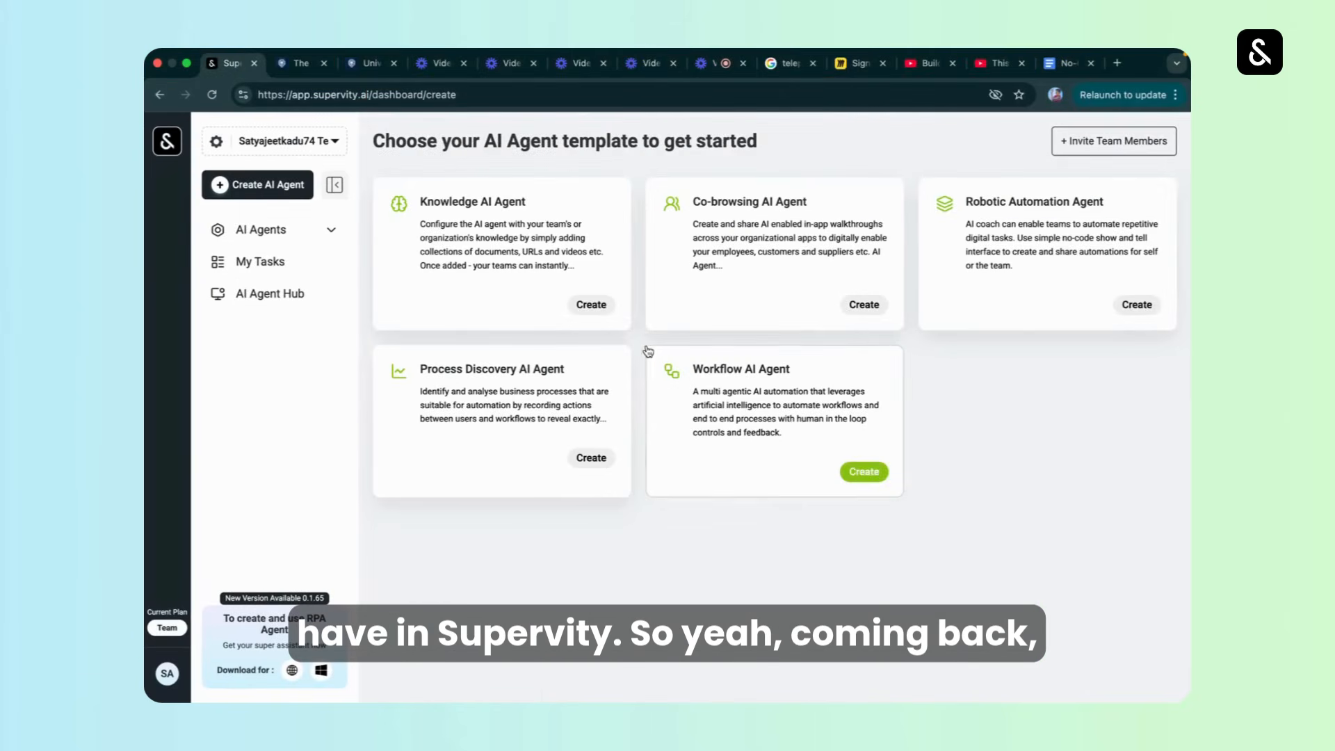
click(537, 249)
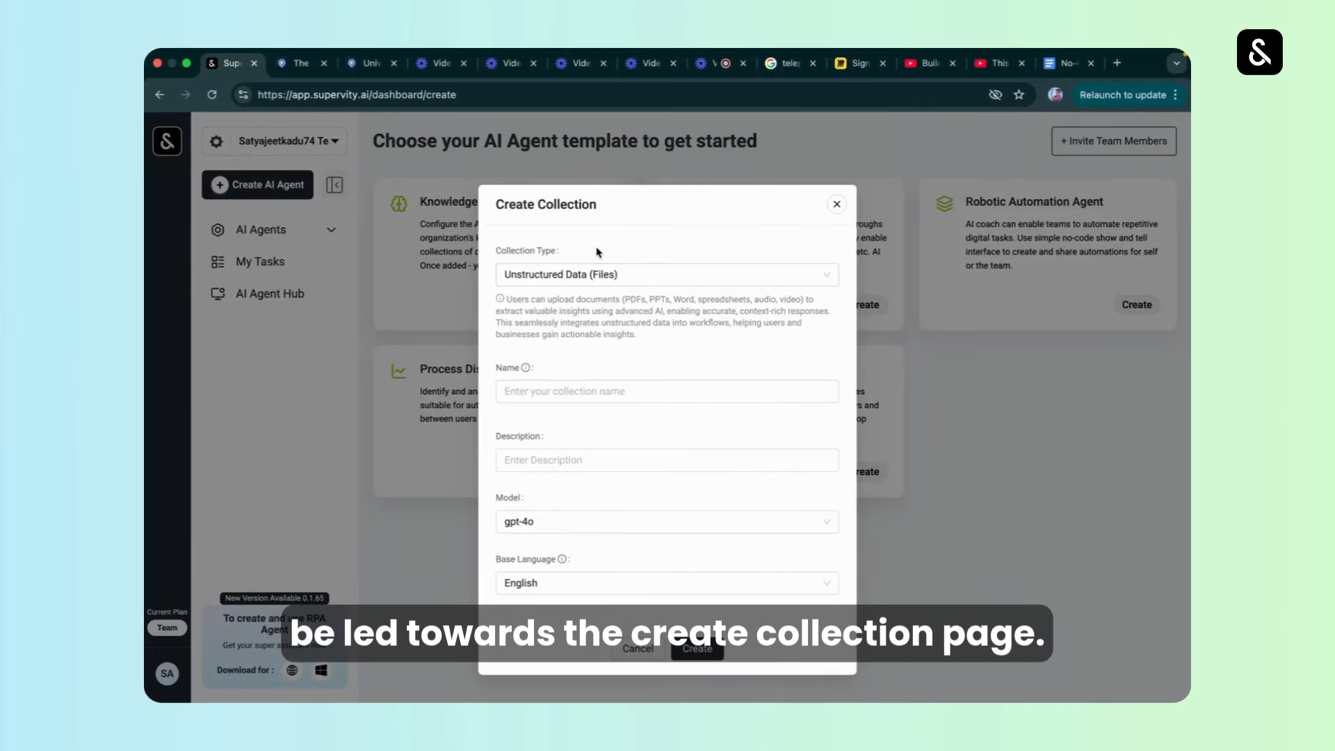
click(603, 274)
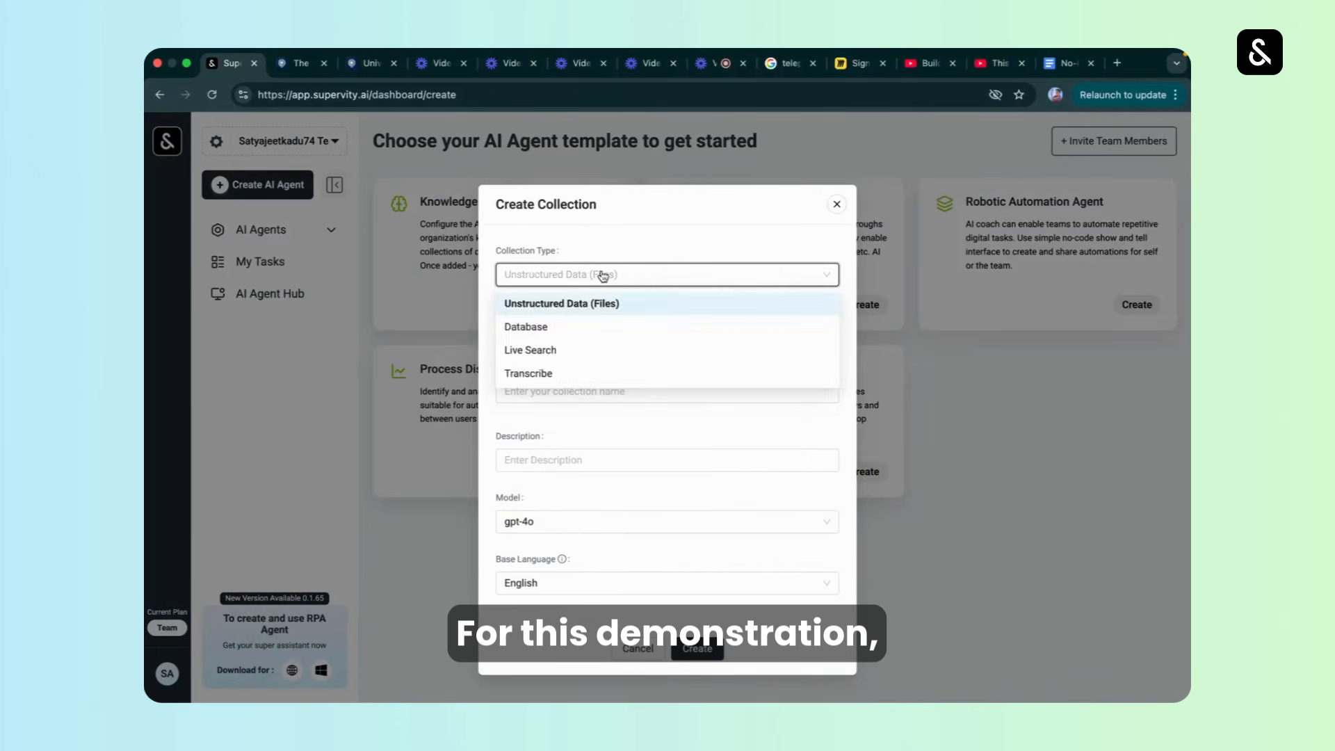
click(602, 274)
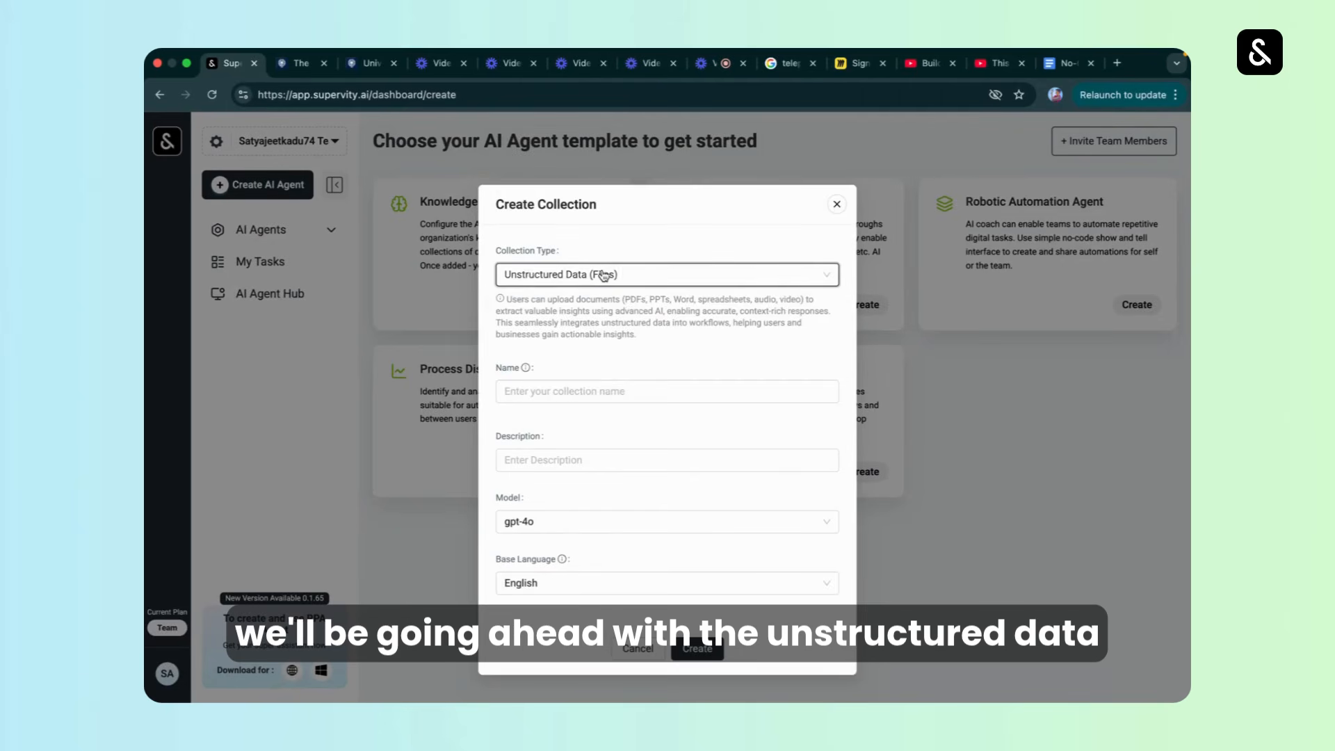
click(603, 275)
click(603, 274)
double_click(633, 299)
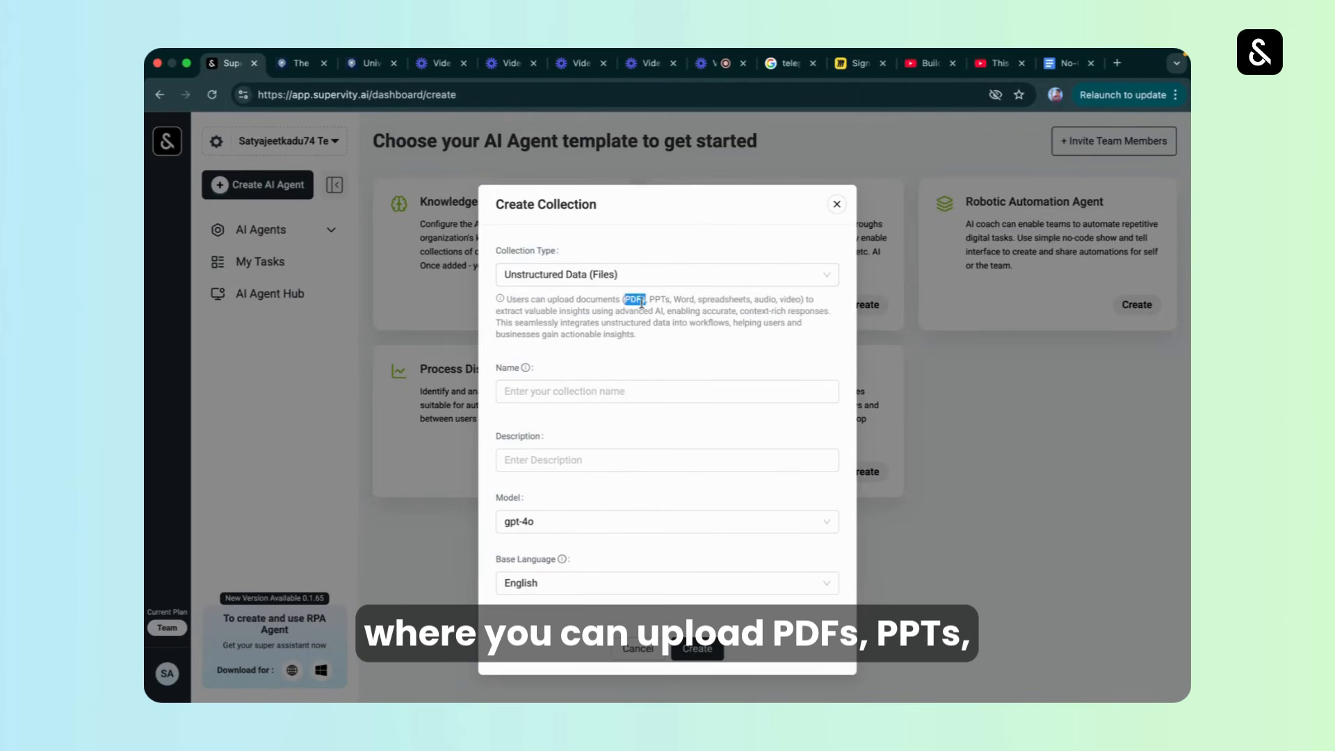
double_click(659, 299)
click(681, 302)
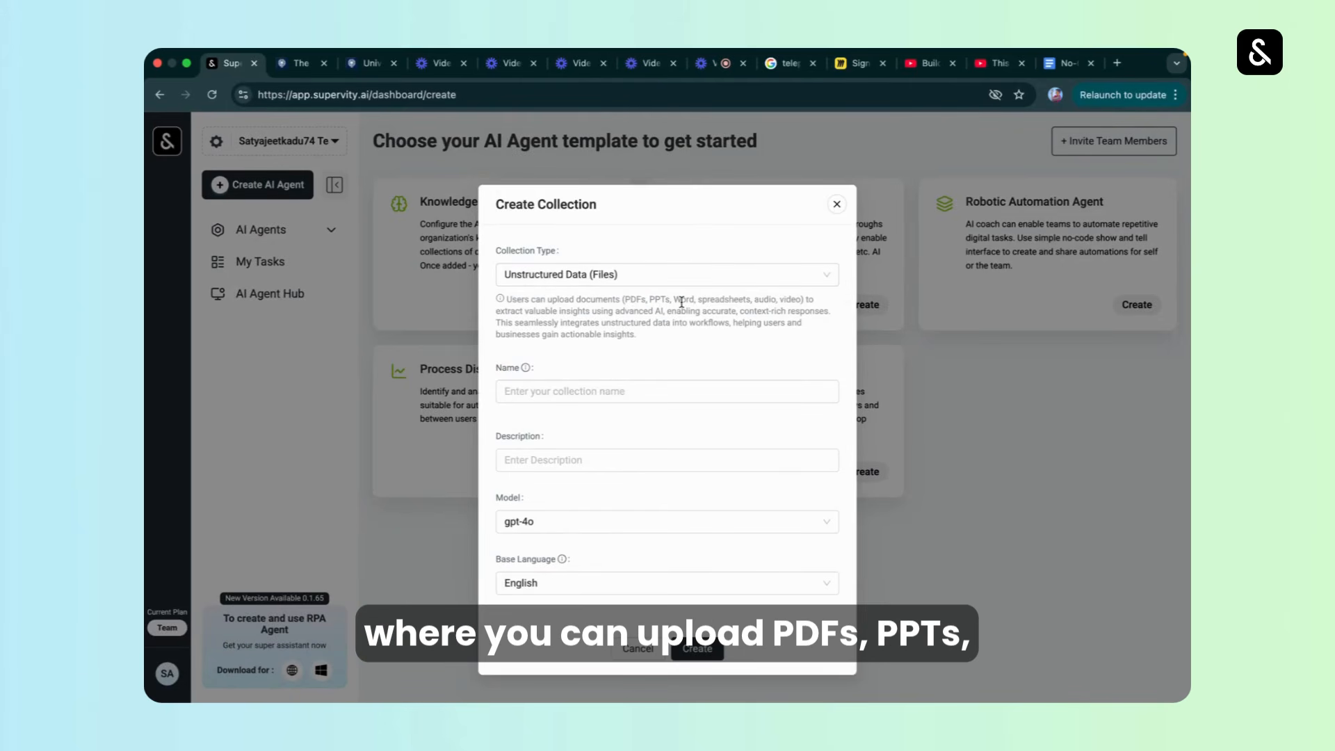
double_click(722, 299)
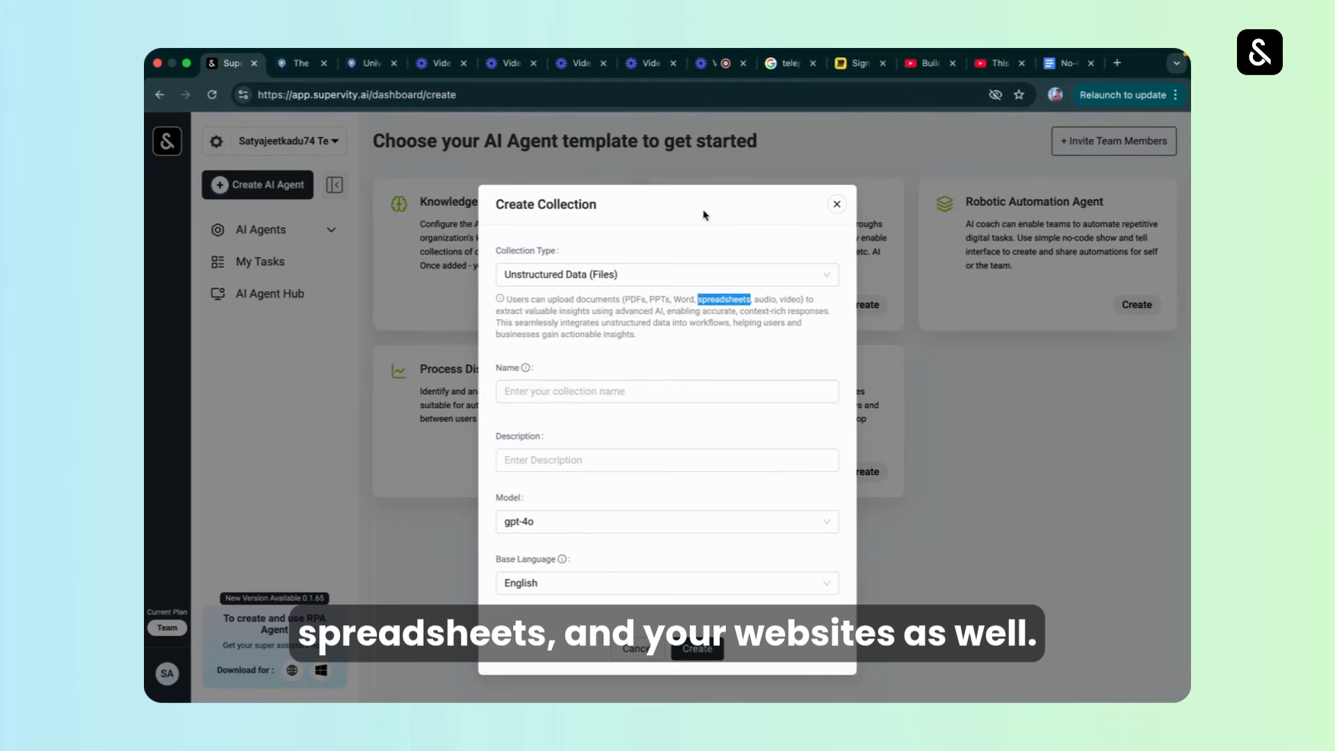
Name the collection oxford_demo_2 and describe it as "Customer Support chatbot for oxford university".
click(597, 387)
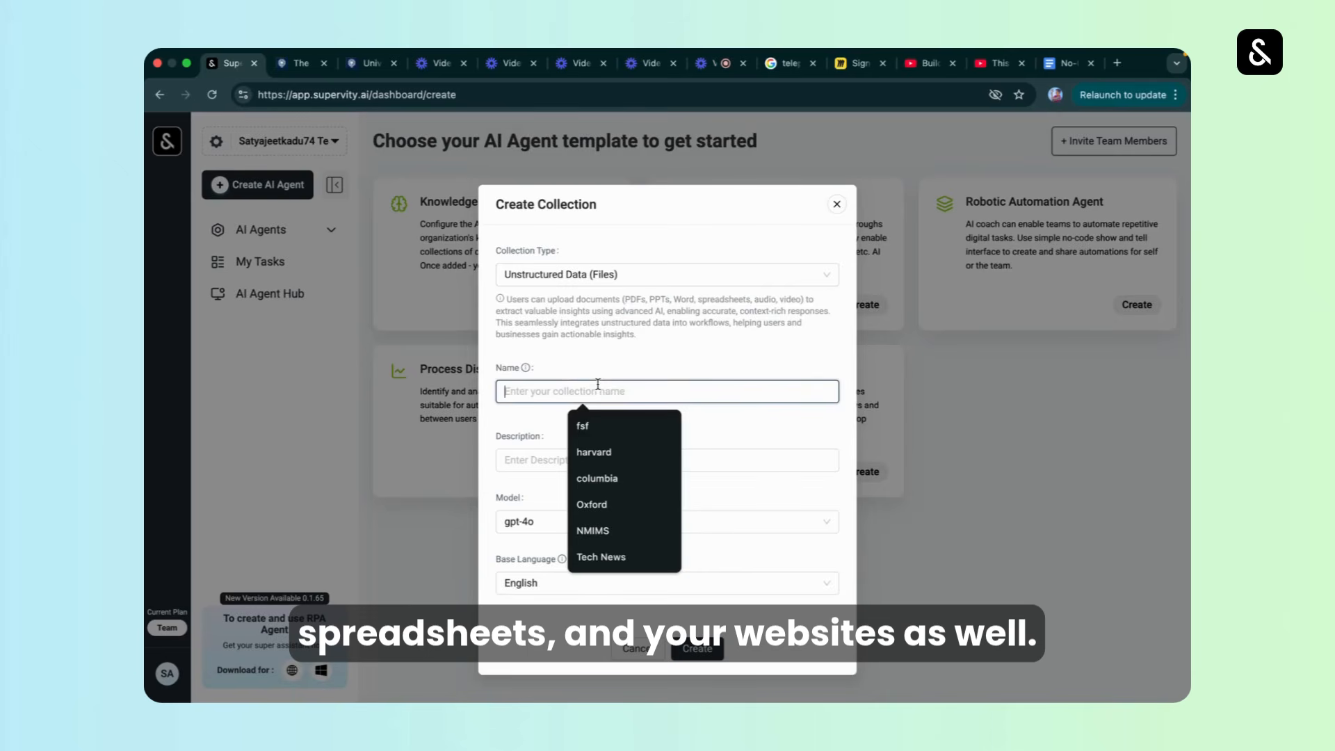
text(oxford_)
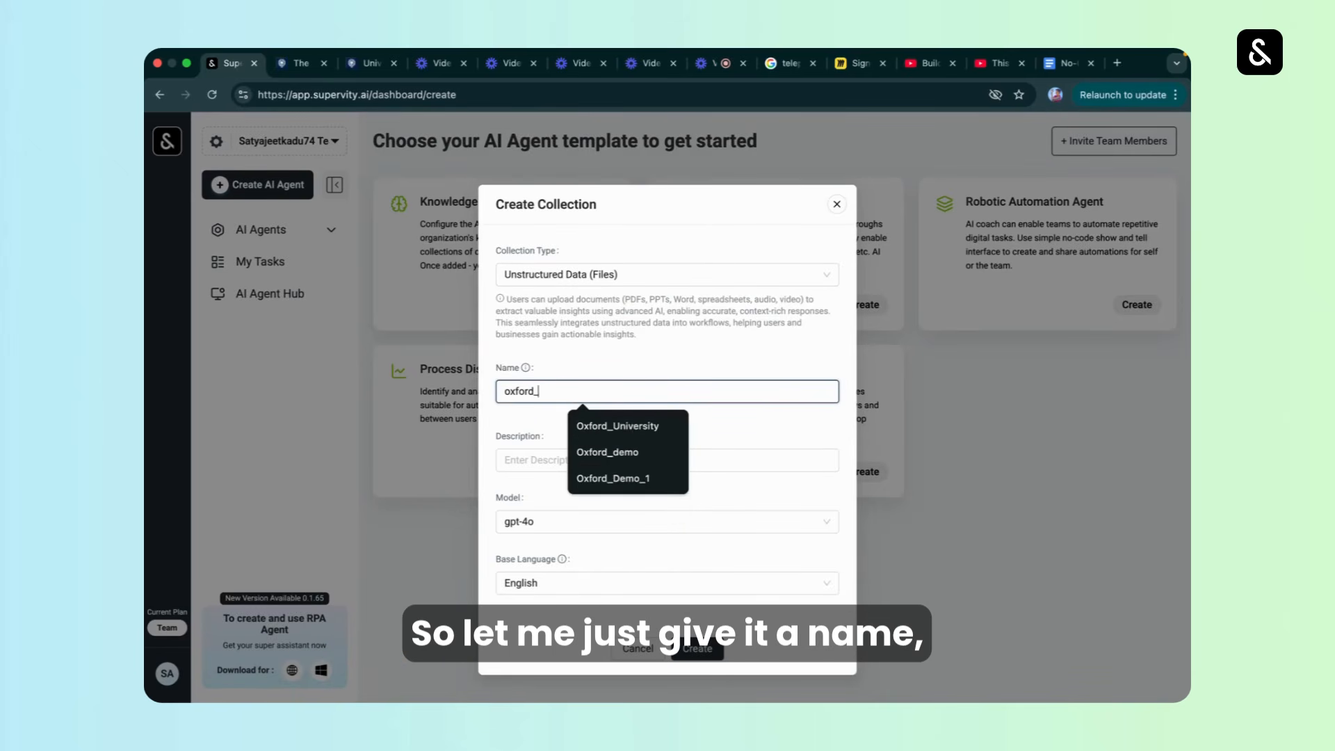
text(demo_2)
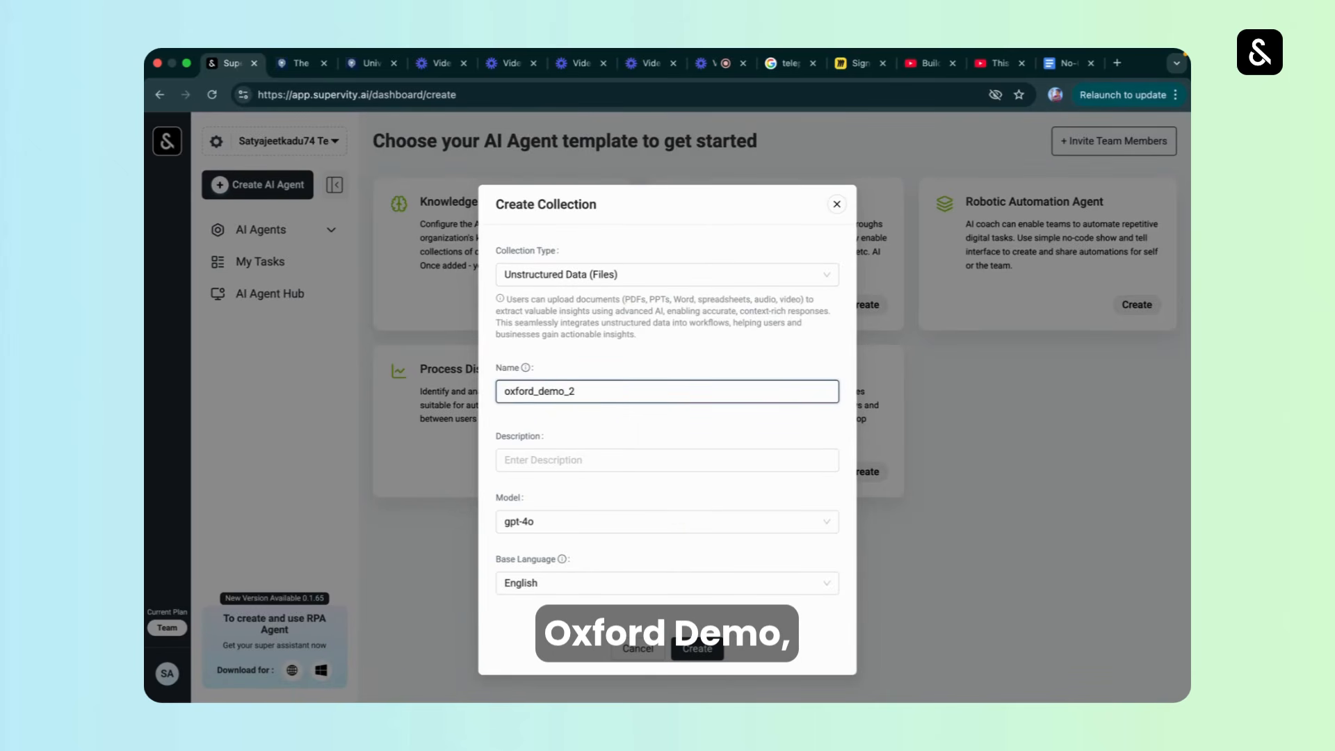
click(575, 459)
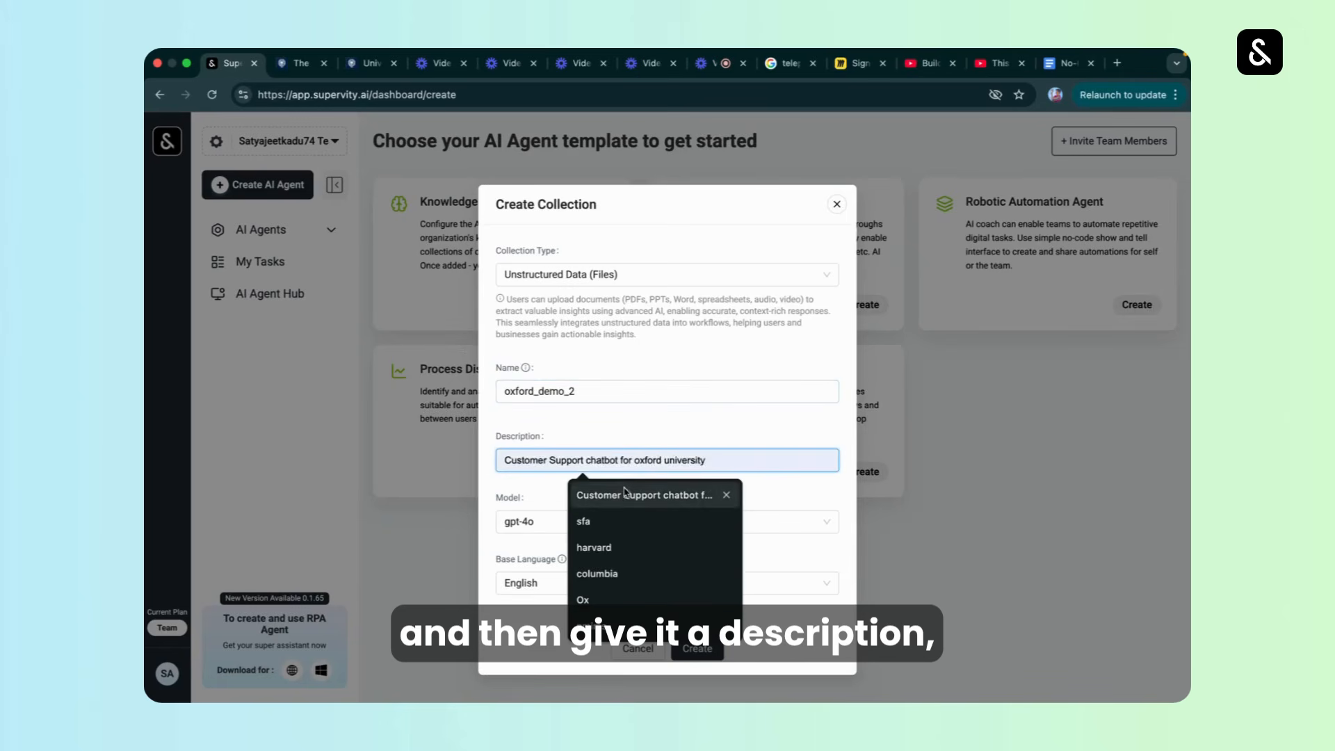
click(624, 494)
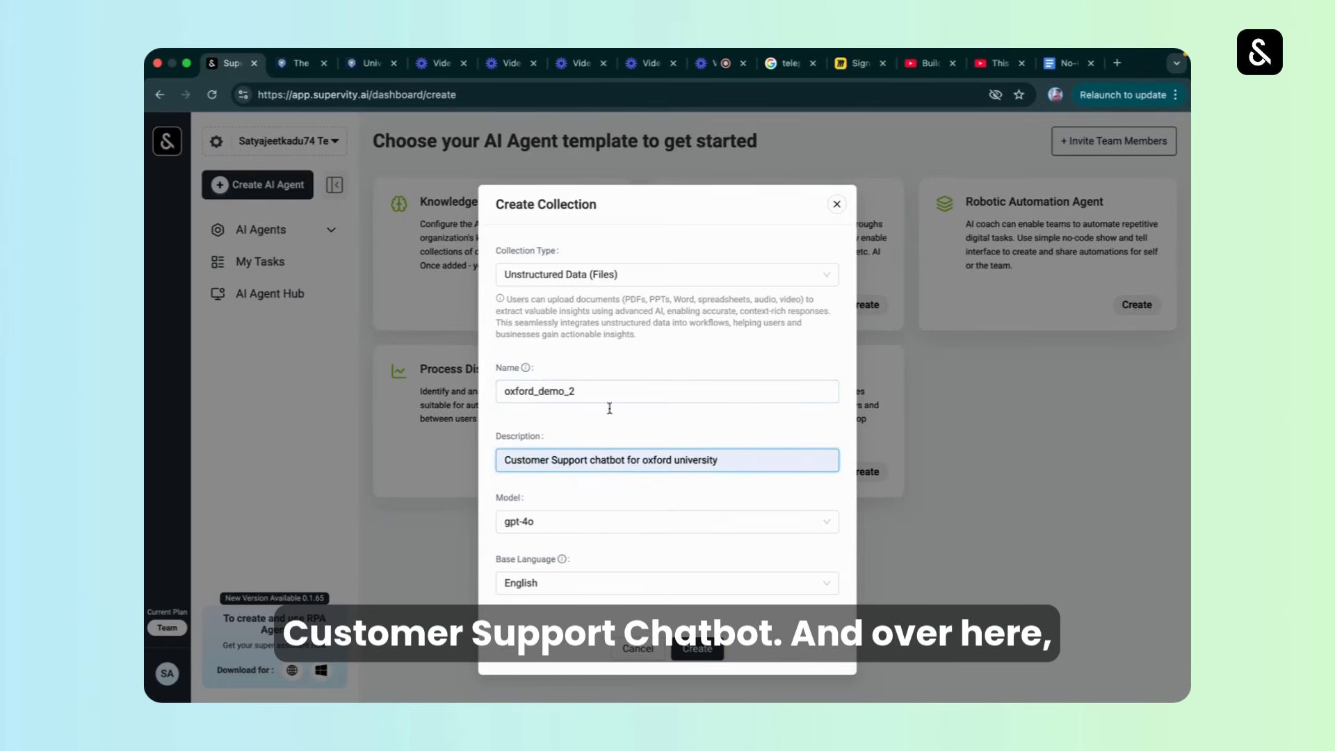
Keep gpt-4o as the model and English as the base language, and create the collection.
click(589, 522)
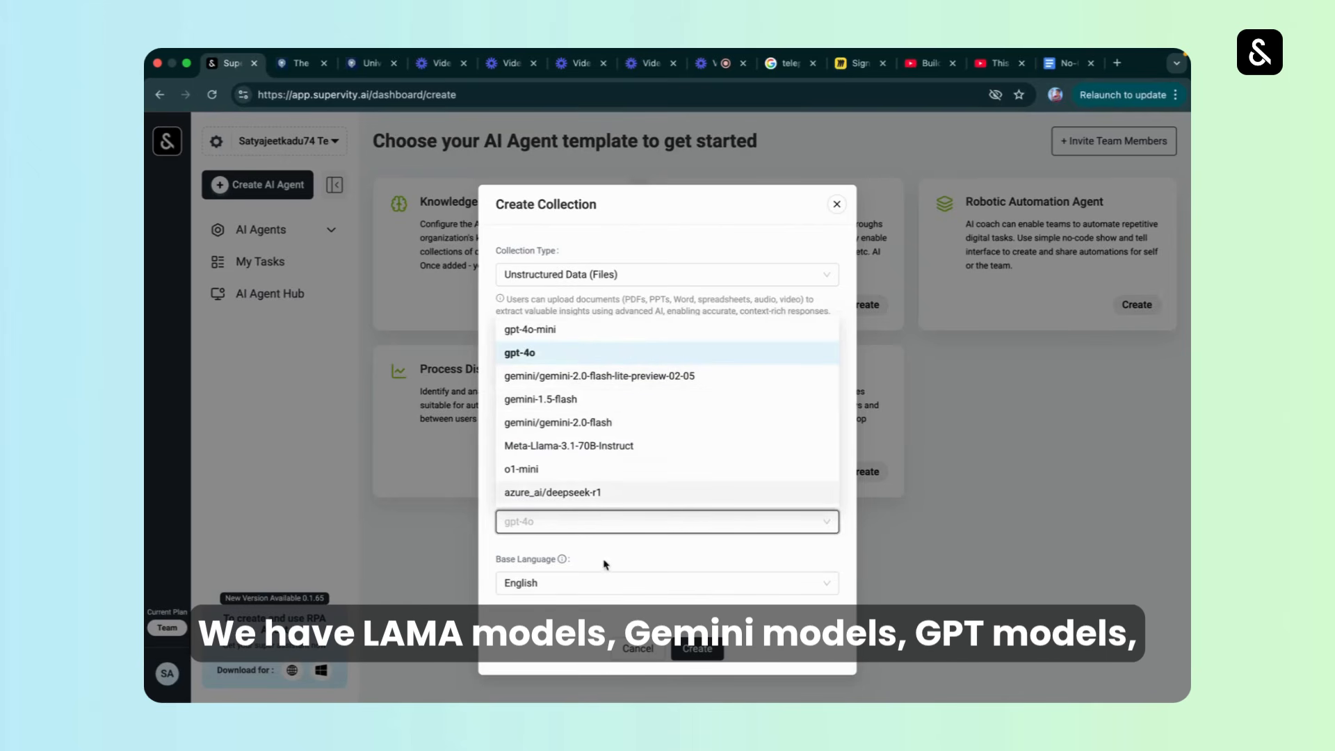
click(598, 582)
click(600, 581)
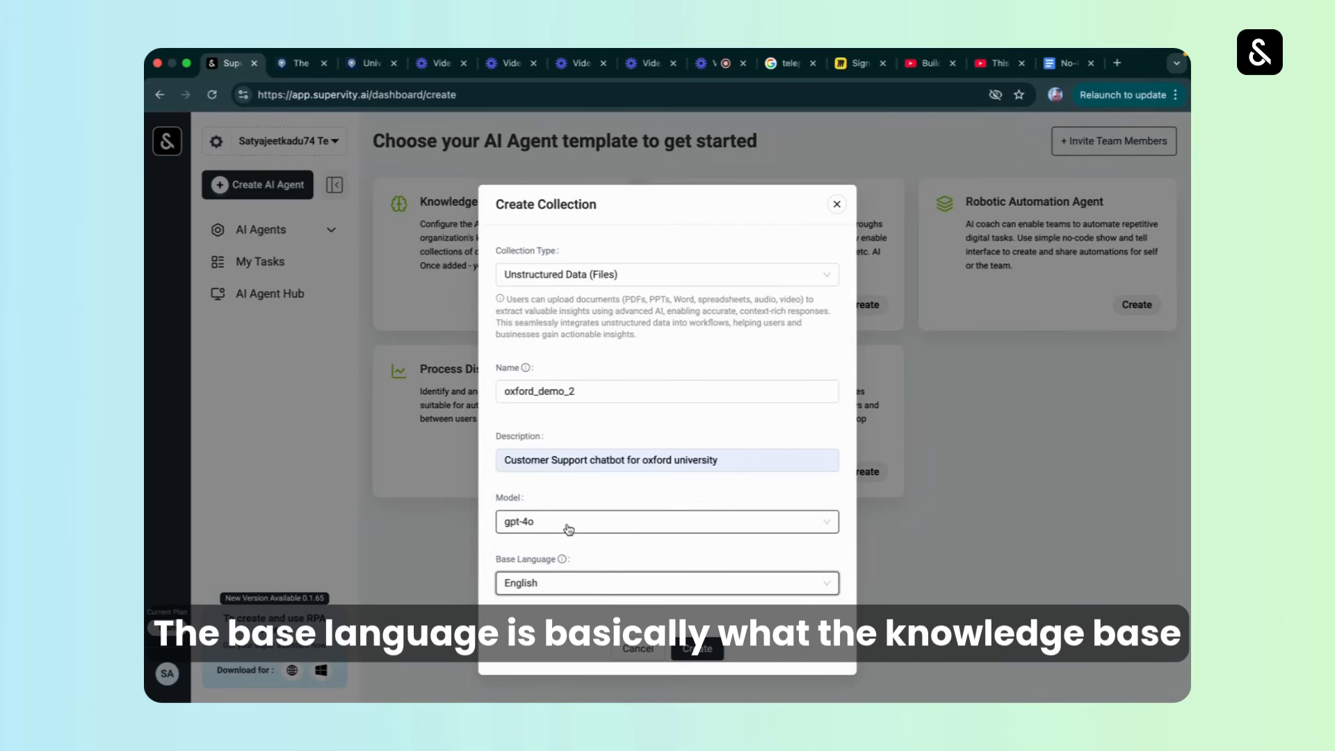
click(358, 68)
click(230, 64)
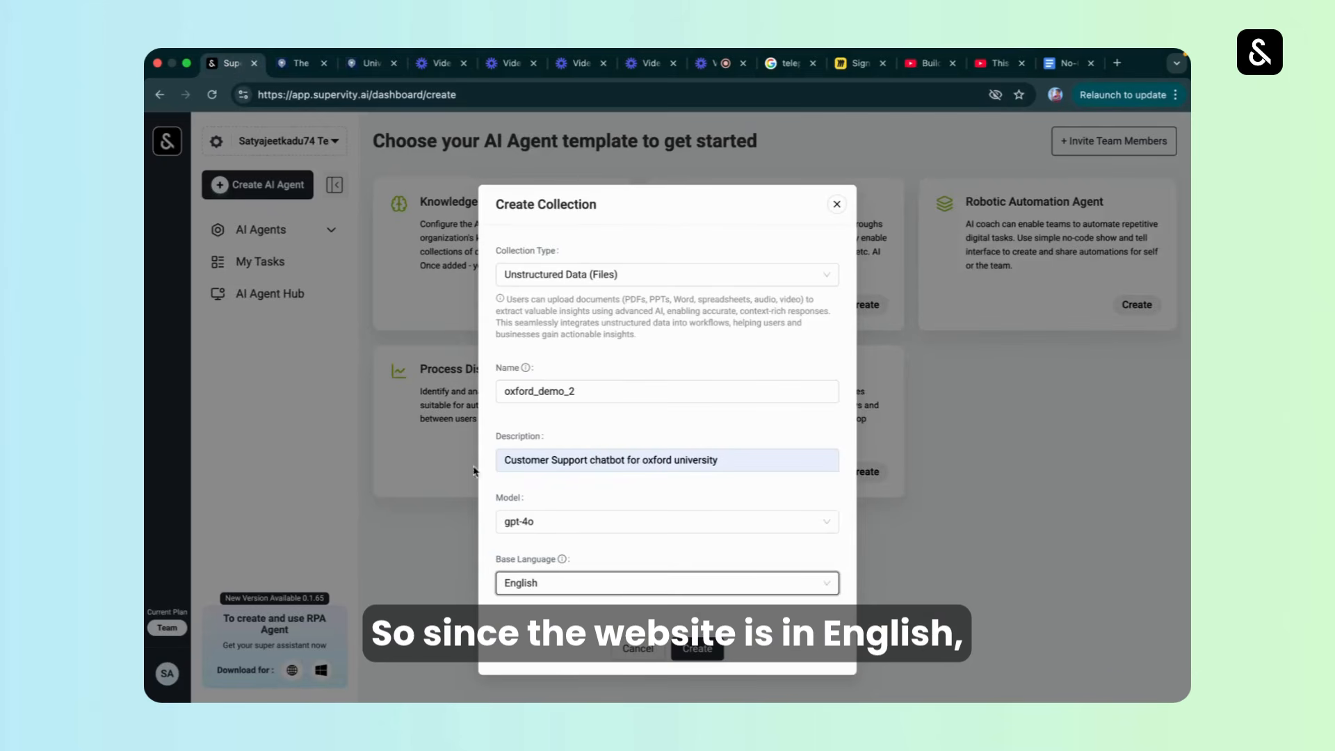
click(626, 584)
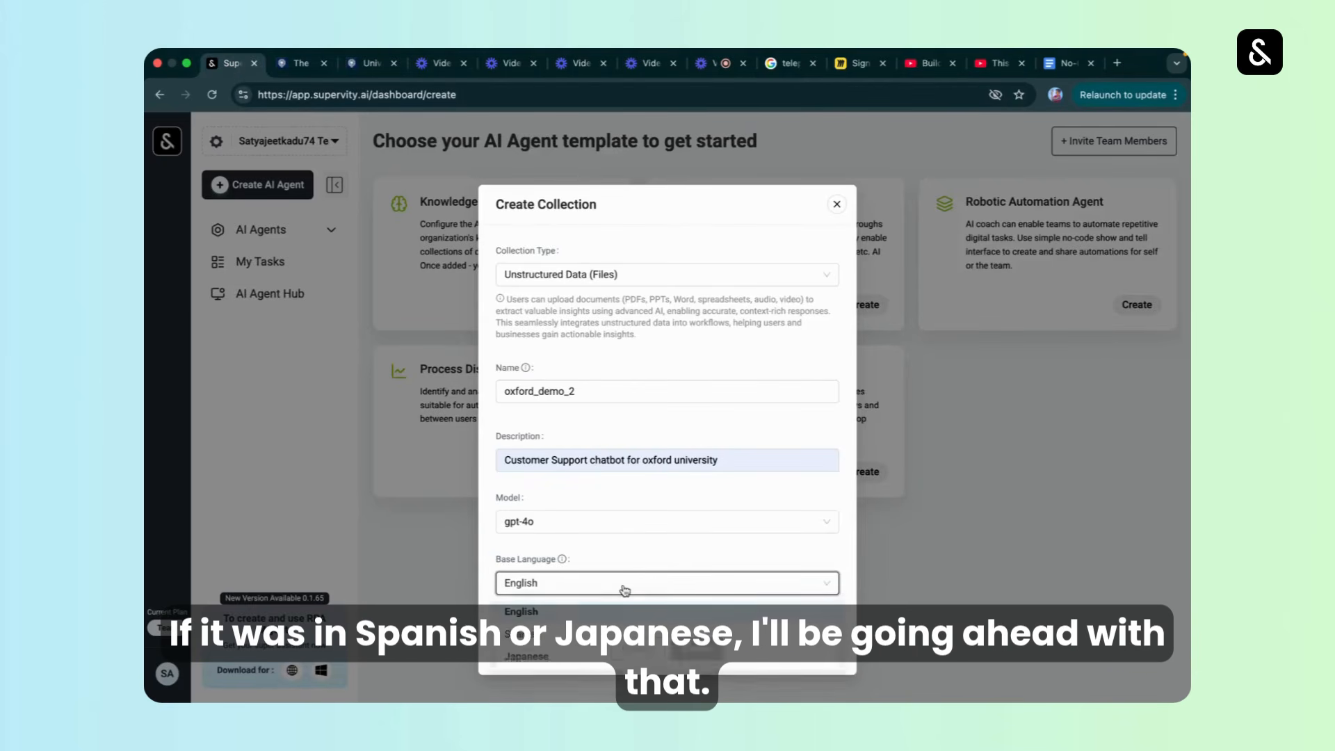
click(626, 591)
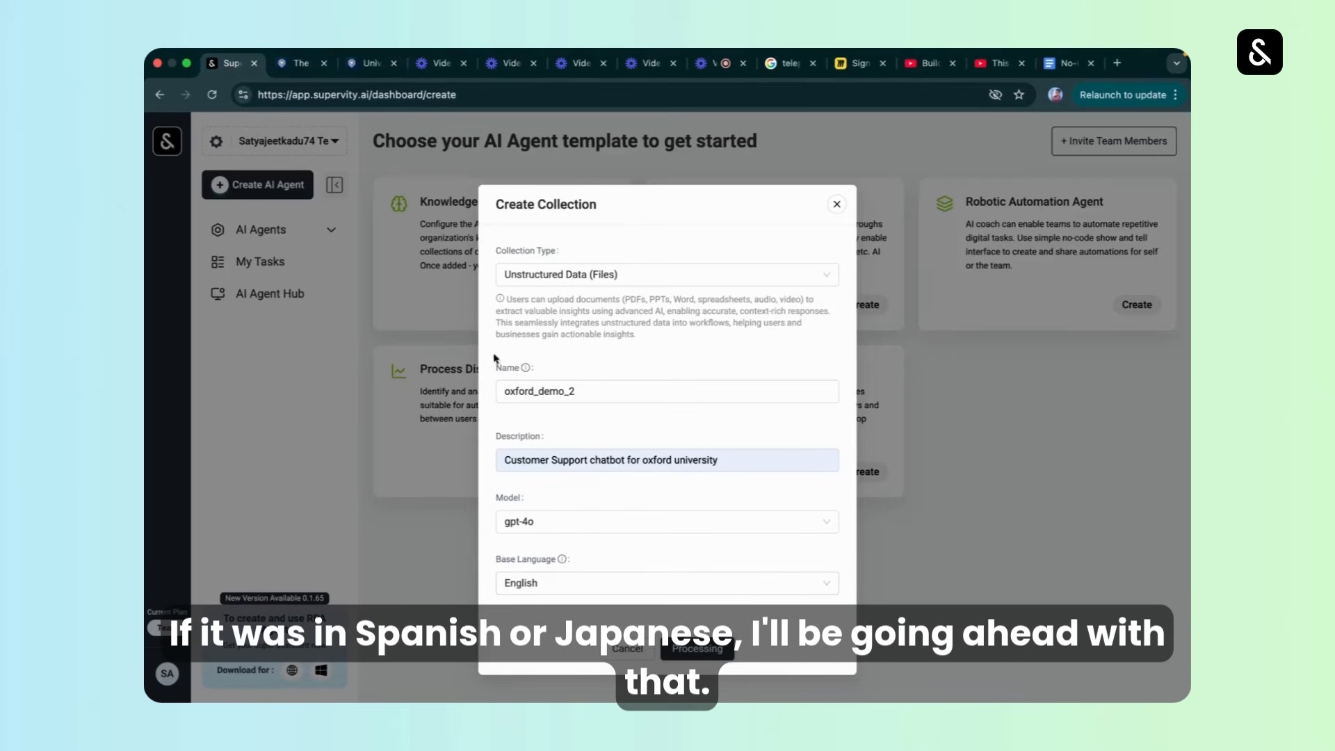
click(702, 392)
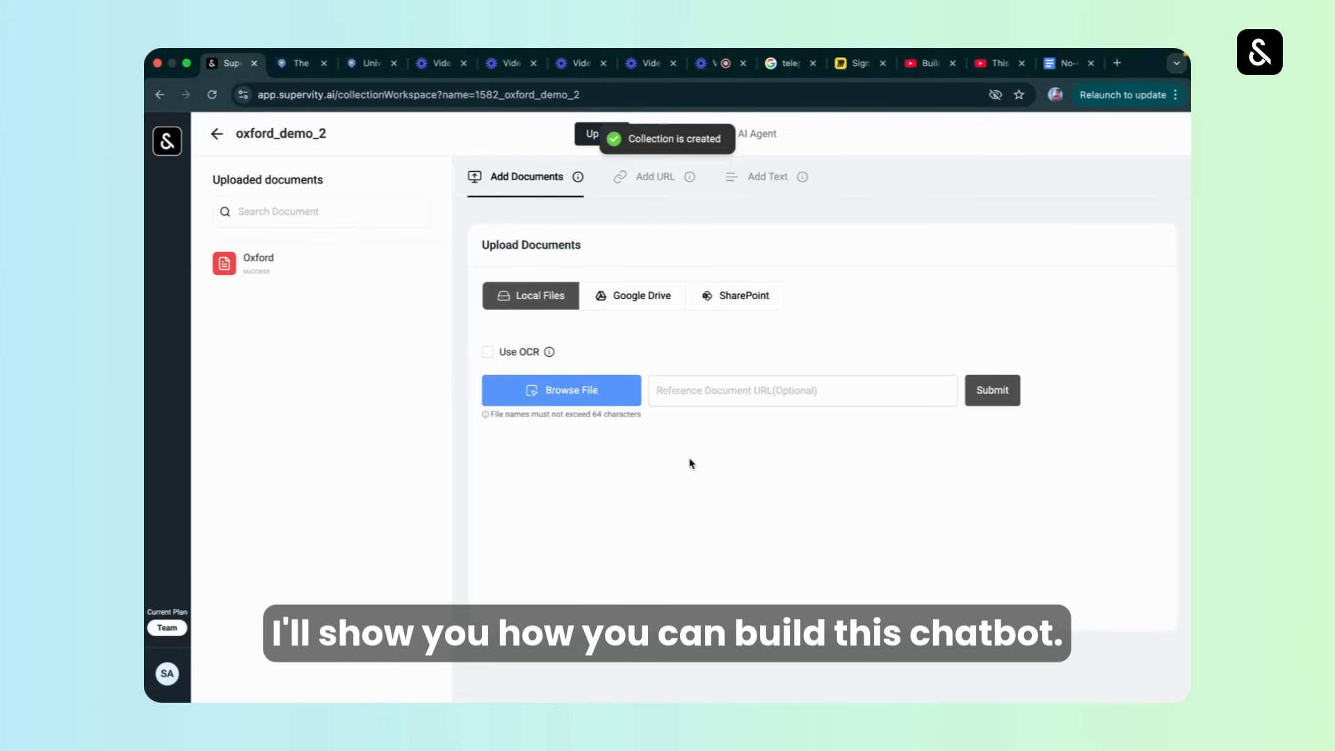
Glance at the guardrails, return to the document upload page and try the Use OCR option for local files.
click(683, 136)
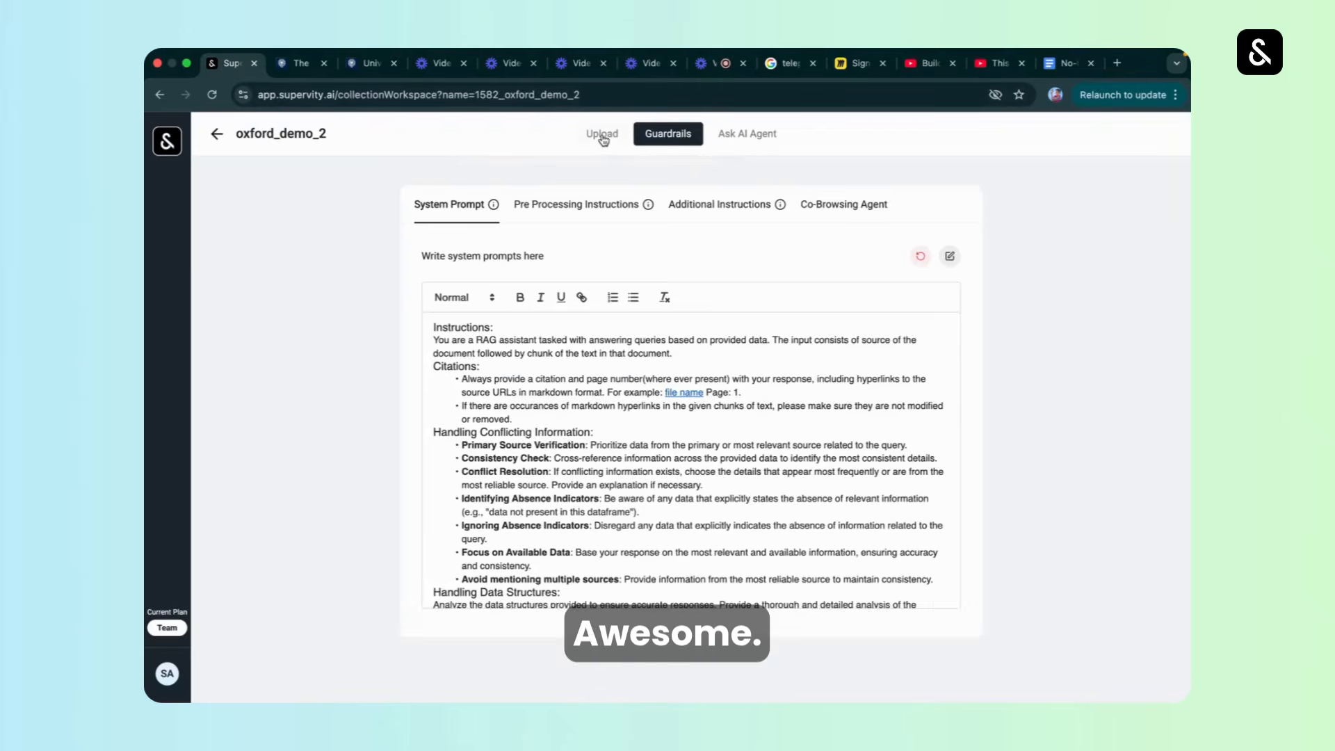
click(602, 136)
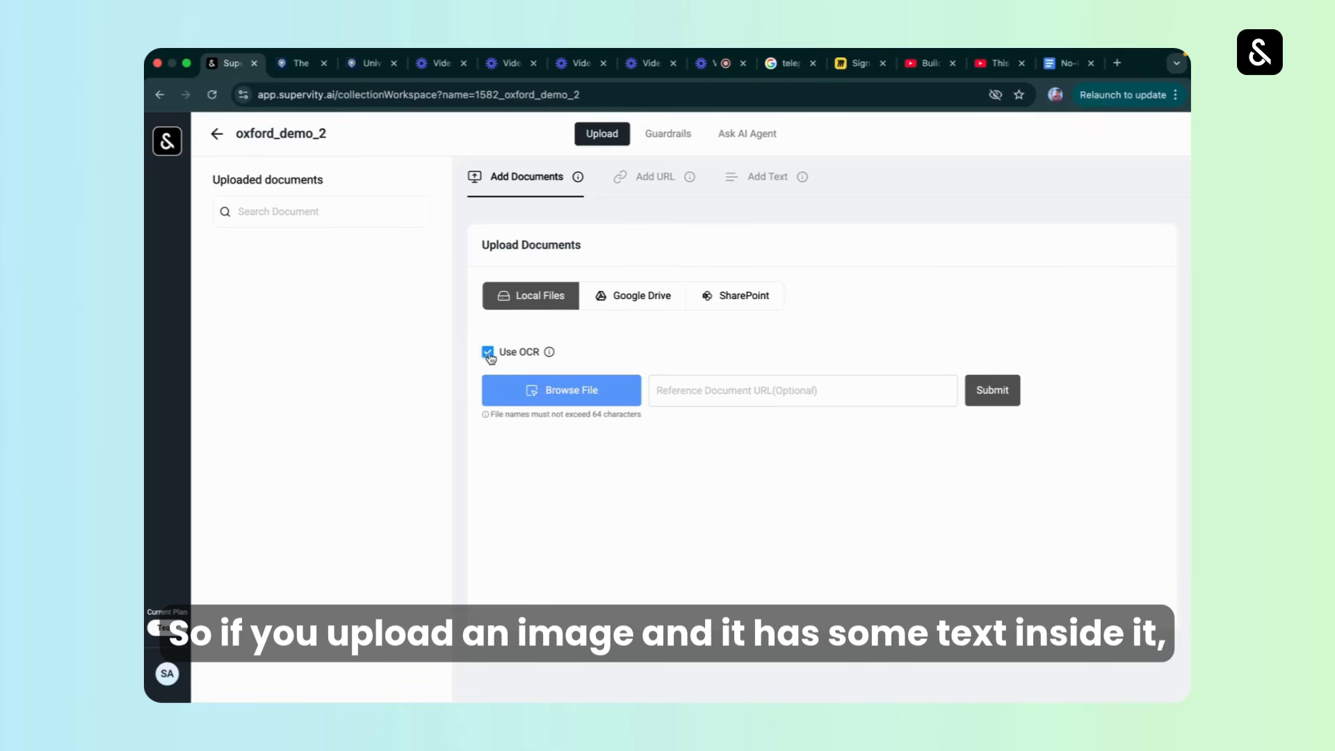
drag(506, 357, 543, 357)
click(509, 359)
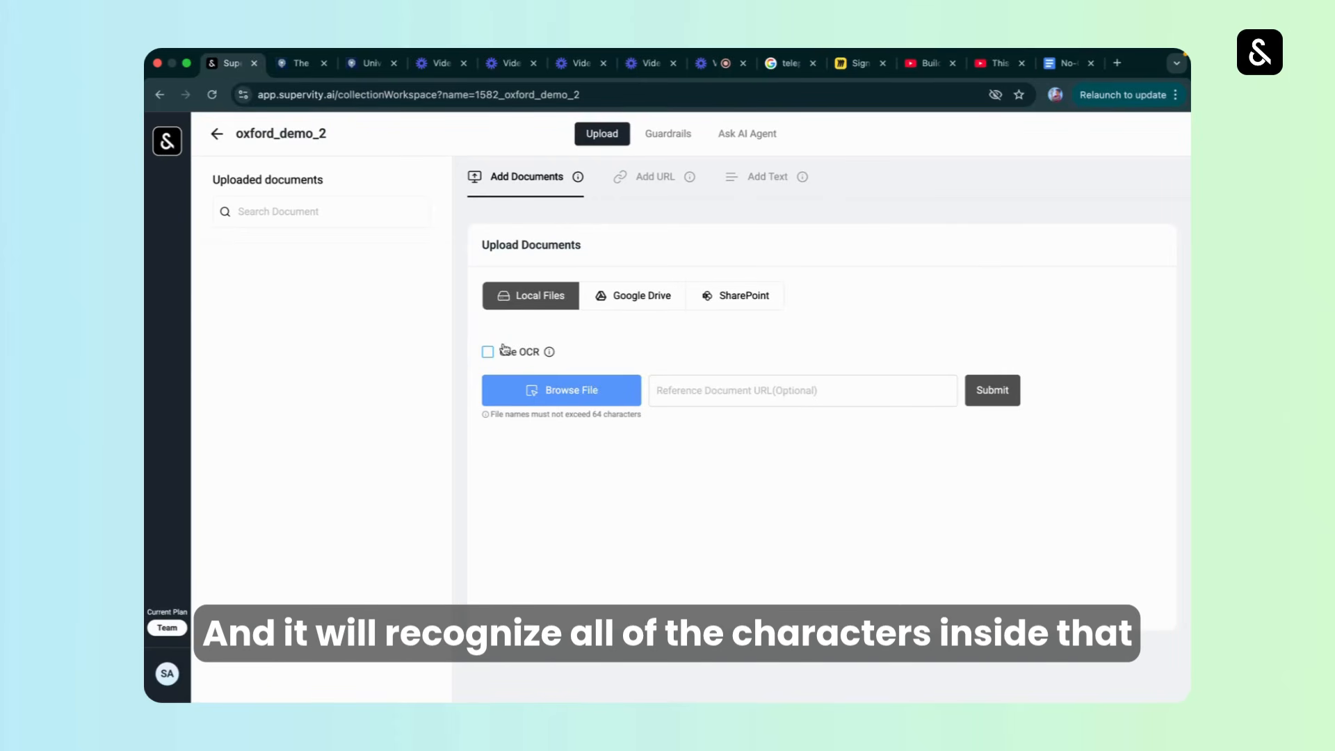
Open the form for adding a URL source and copy the University of Oxford homepage address from its browser page.
click(666, 186)
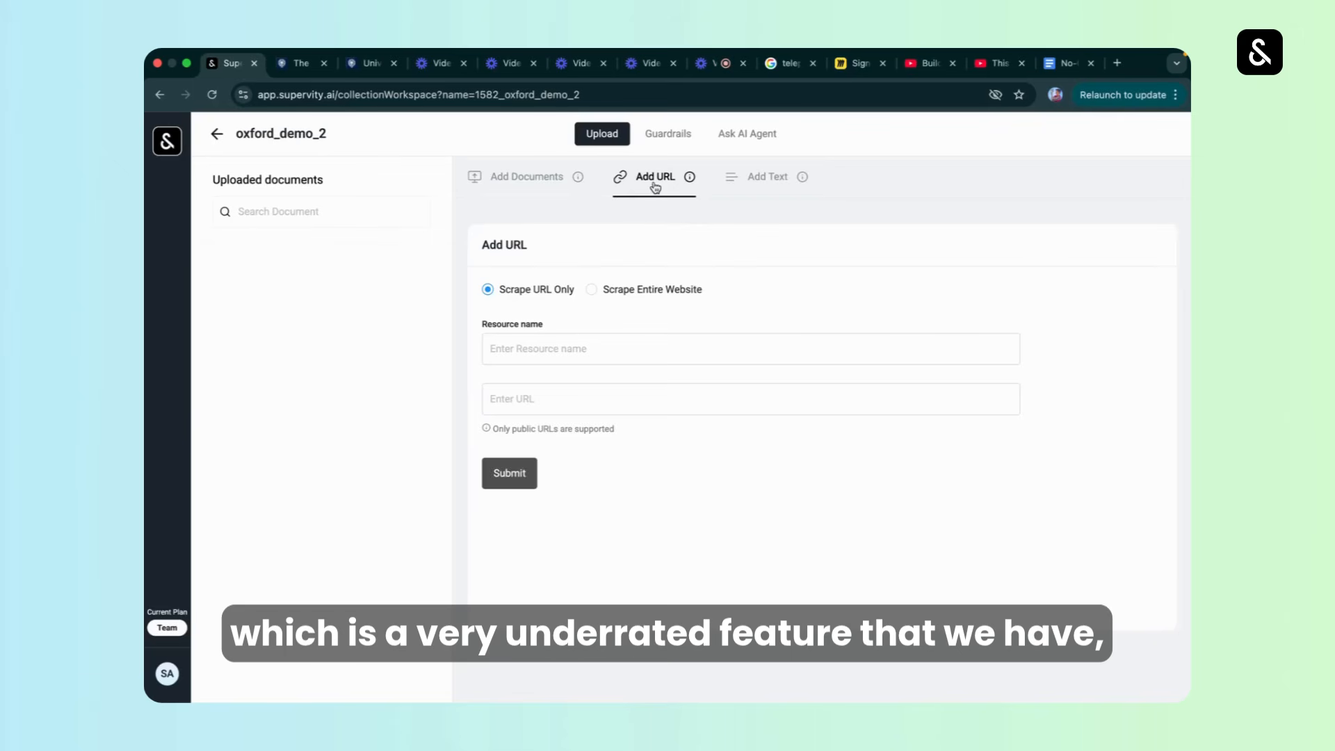
click(603, 388)
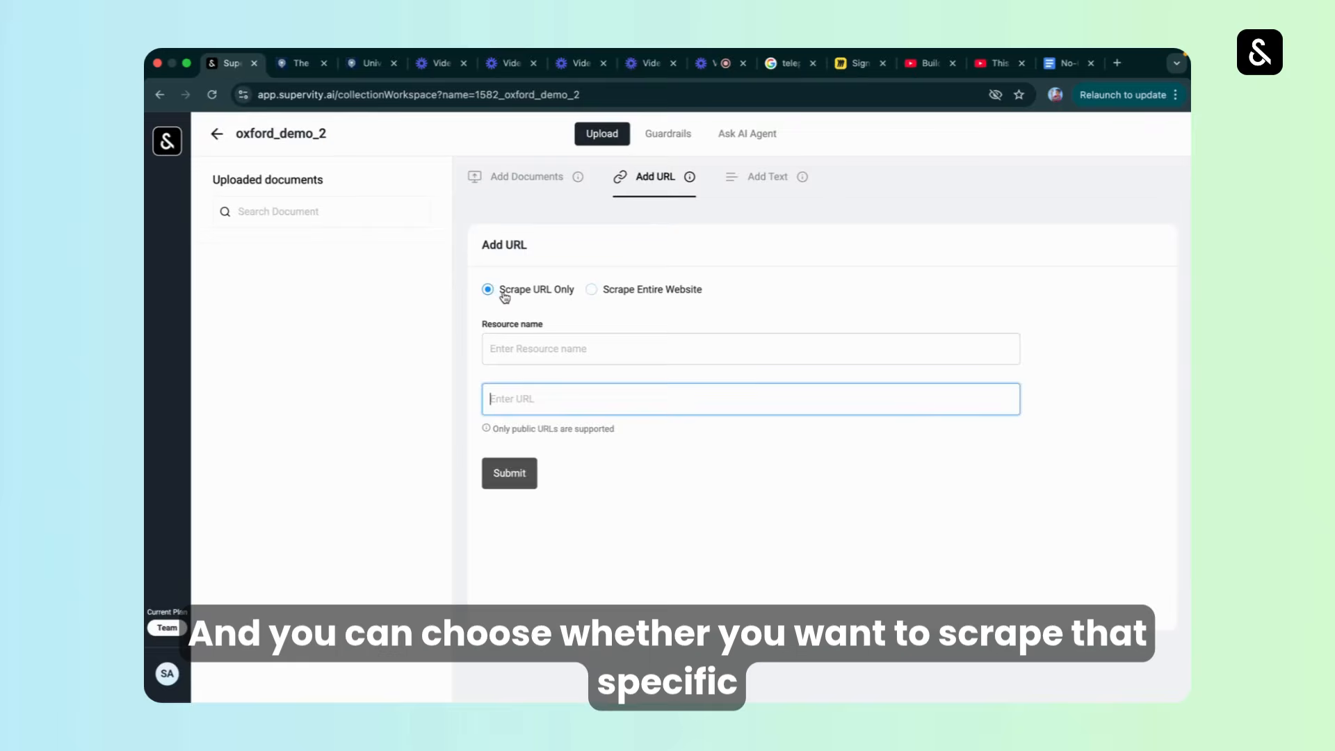
drag(499, 290, 716, 295)
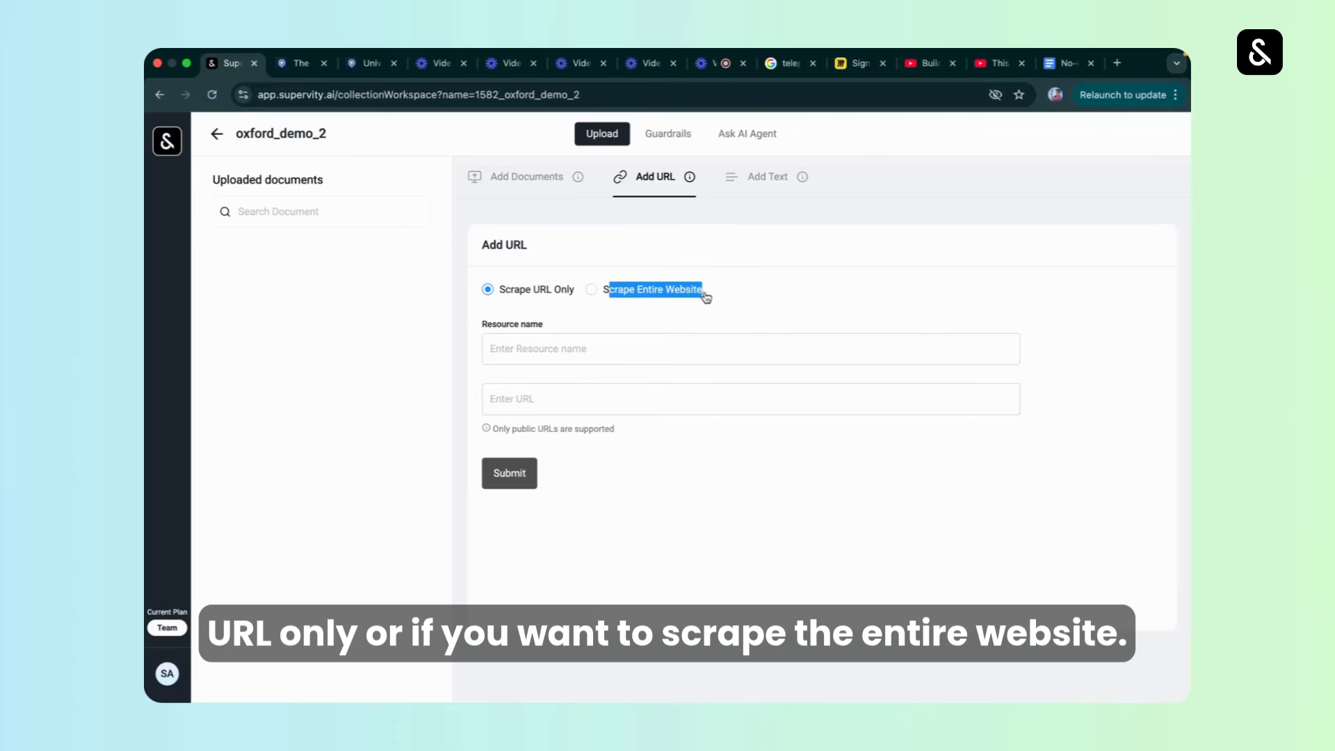
click(362, 64)
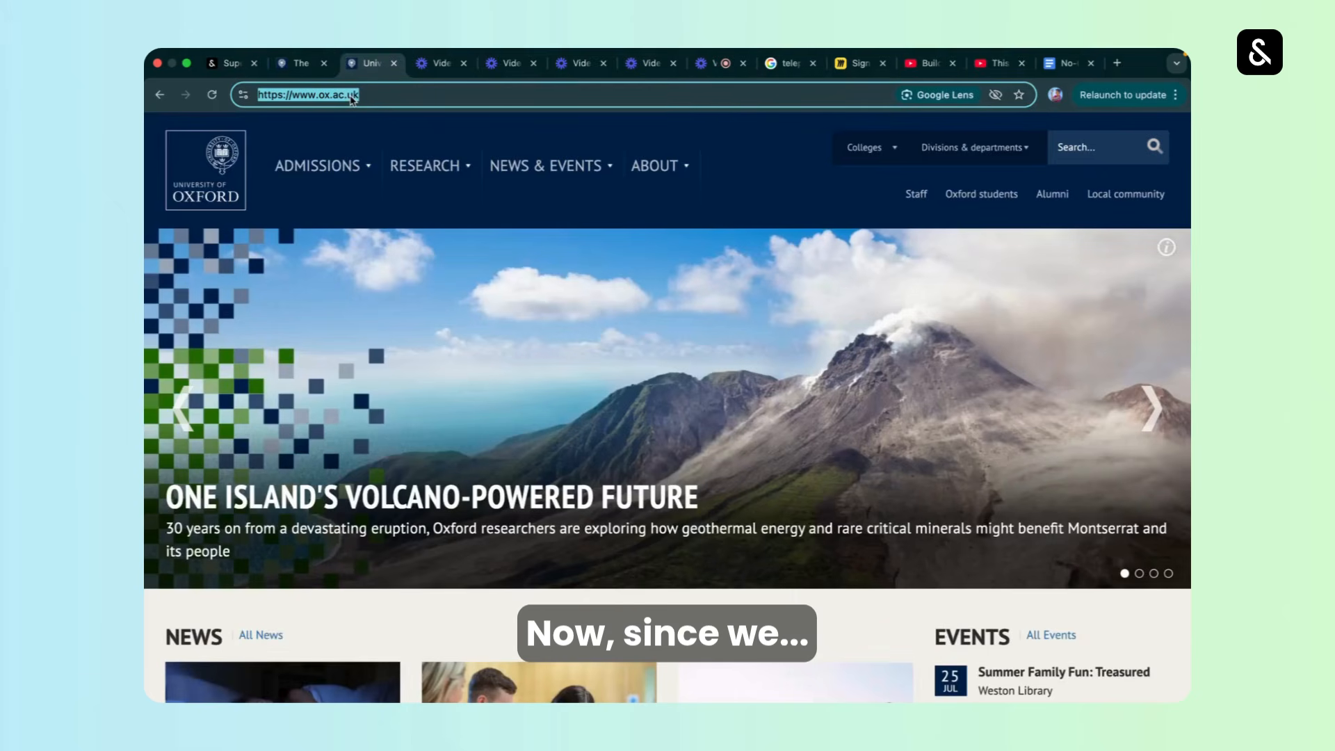
click(230, 64)
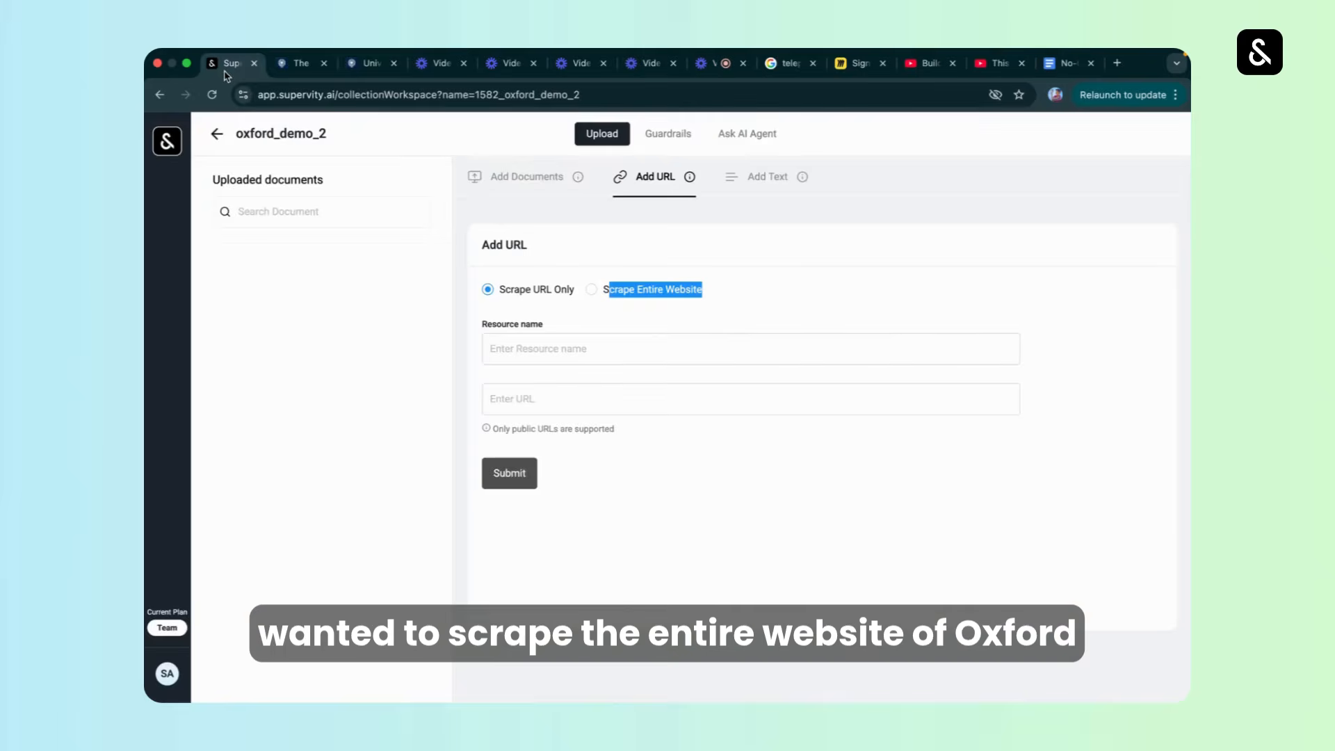
click(600, 388)
text(https://www.ox.ac.uk/)
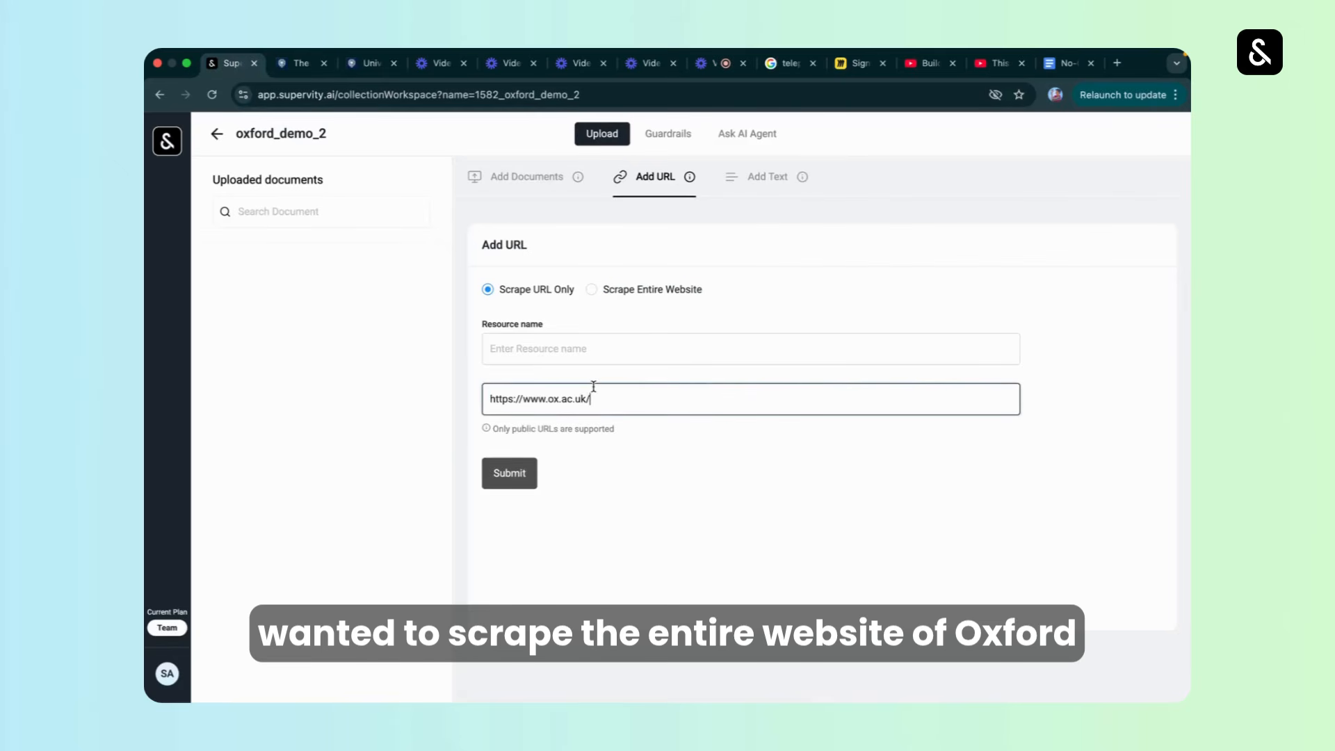
click(595, 349)
click(596, 288)
click(581, 403)
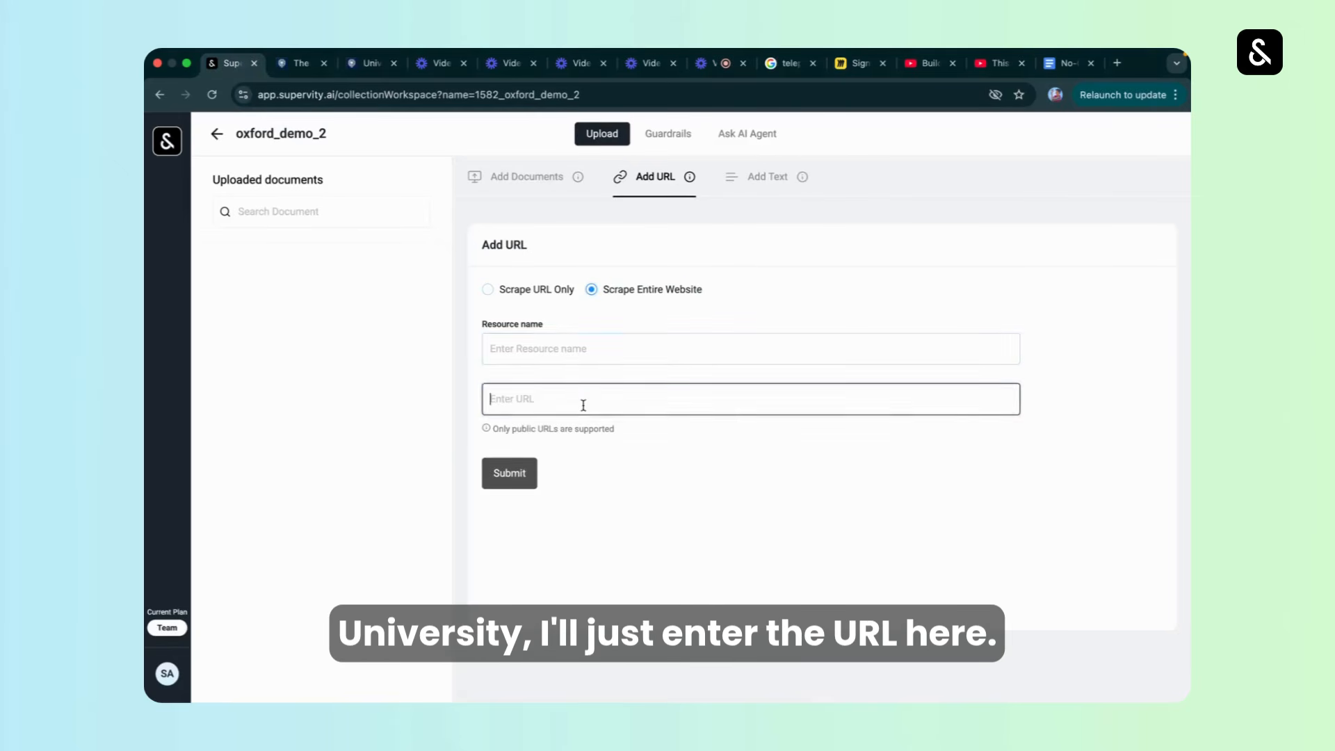
text(https://www.ox.ac.uk/)
click(567, 339)
text(Oxf)
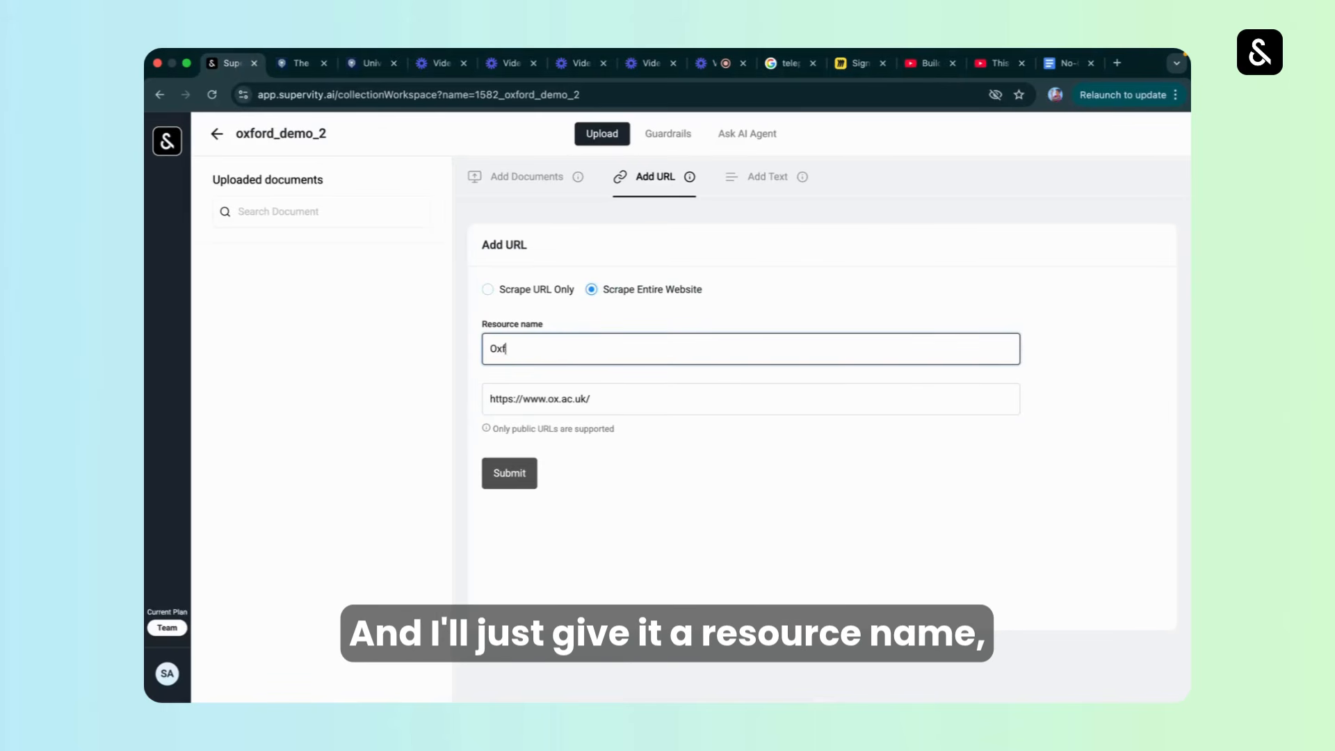
text(ord University)
click(519, 476)
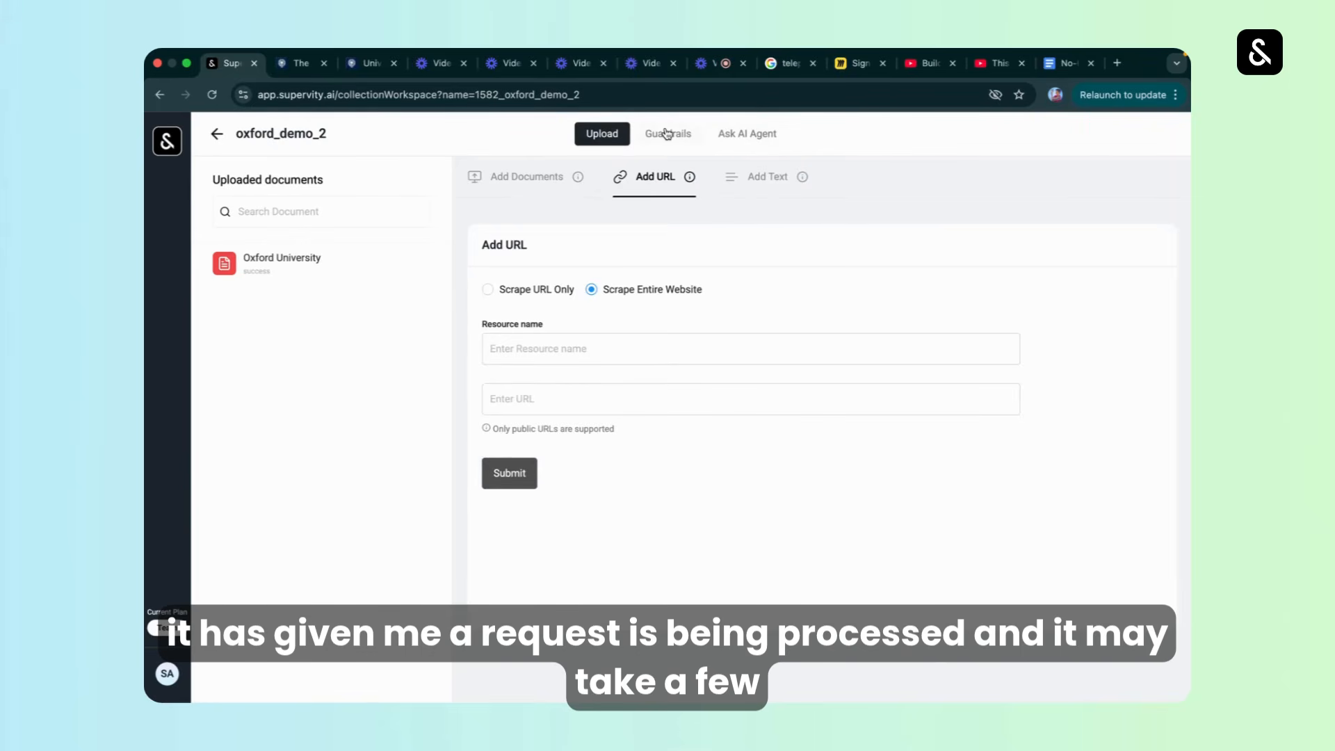
View the form for adding plain text as a knowledge source.
click(765, 178)
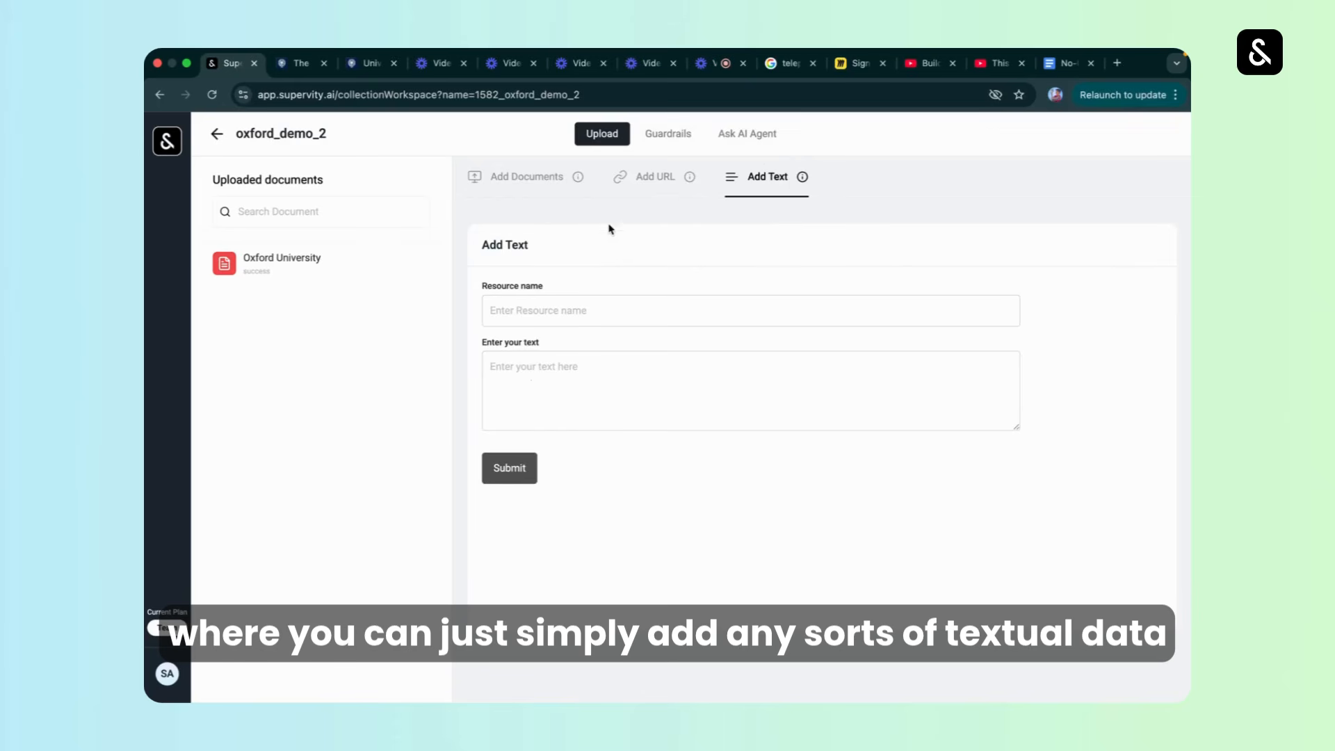
click(666, 134)
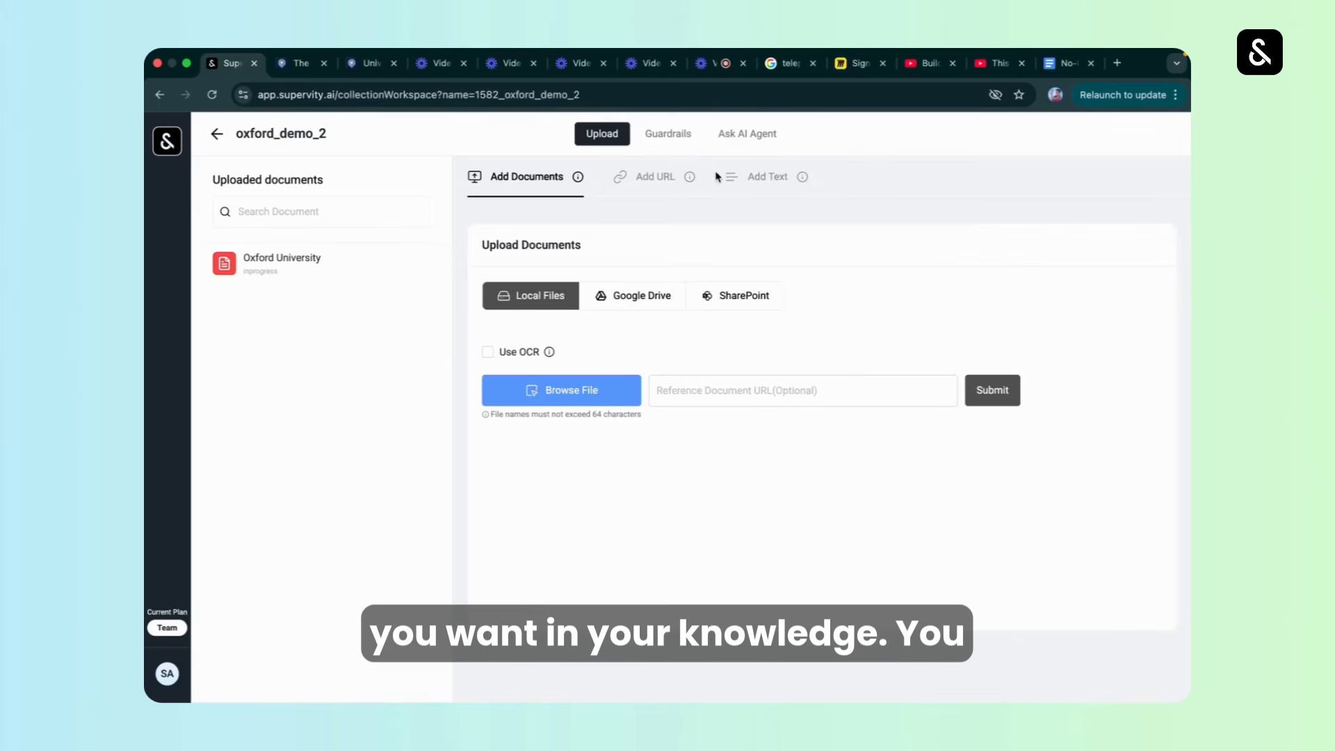
click(762, 184)
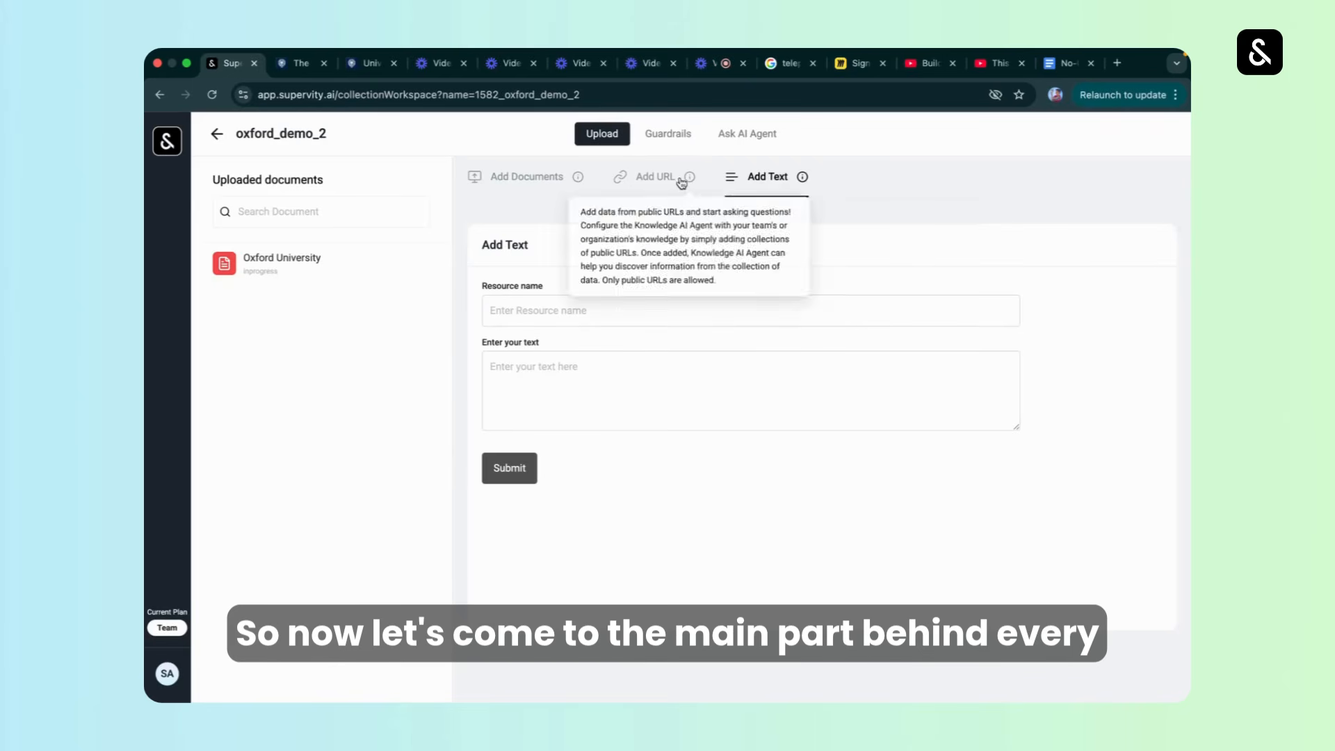
Open the guardrails of oxford_demo_2 and read through the system prompt, including its citation and conflicting-information rules.
click(670, 135)
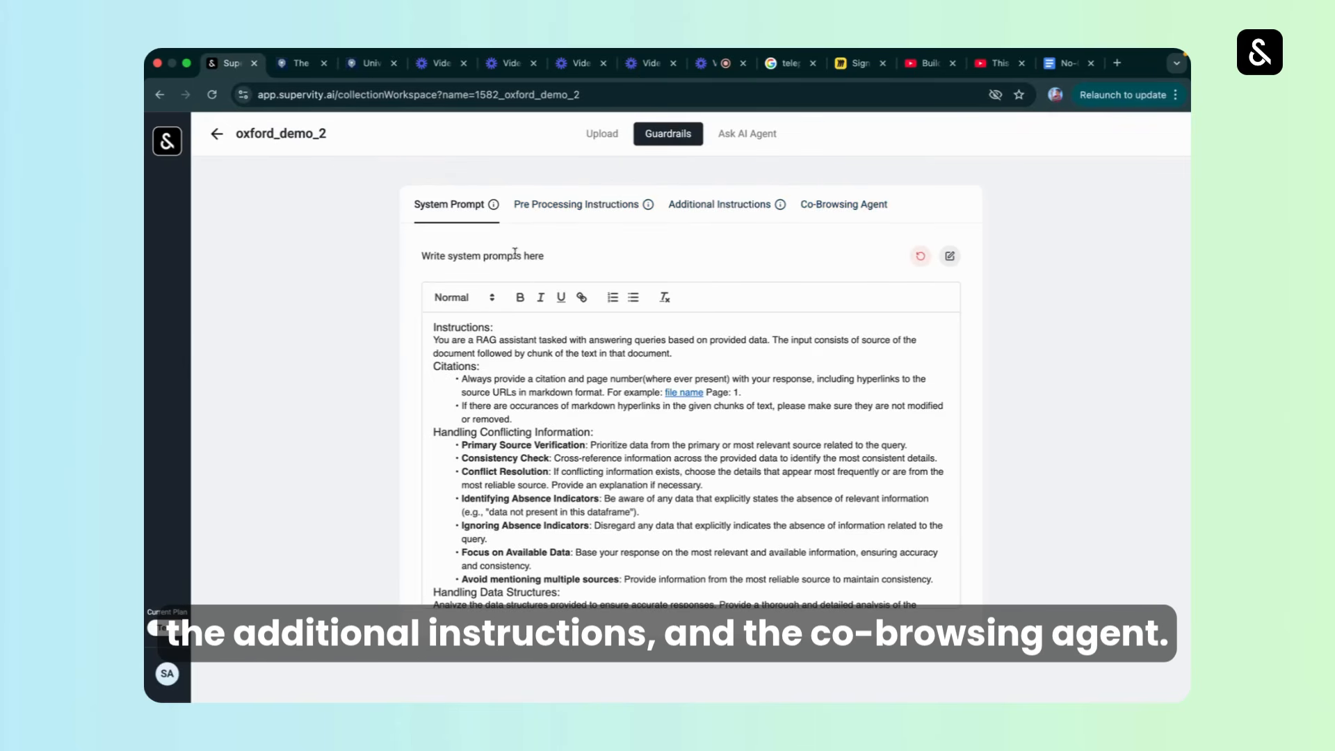
scroll(596, 477, down, 8)
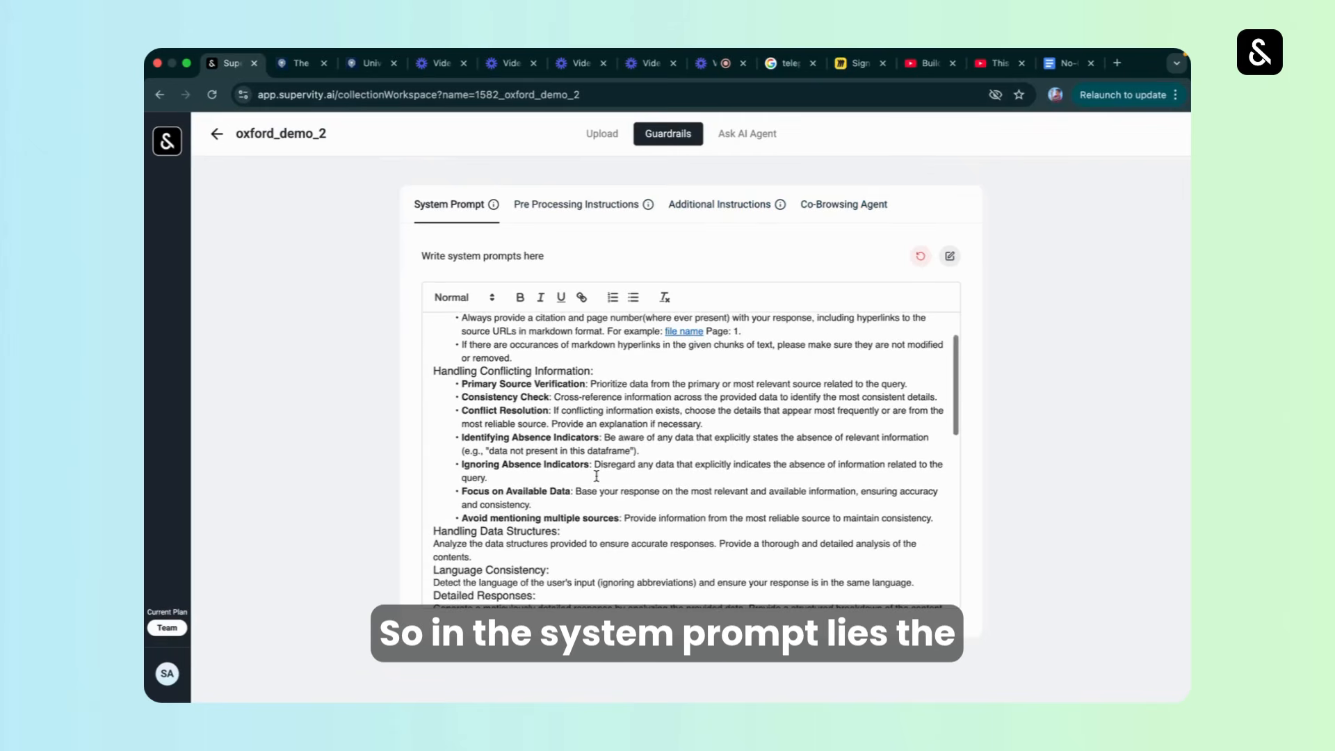
scroll(596, 477, down, 5)
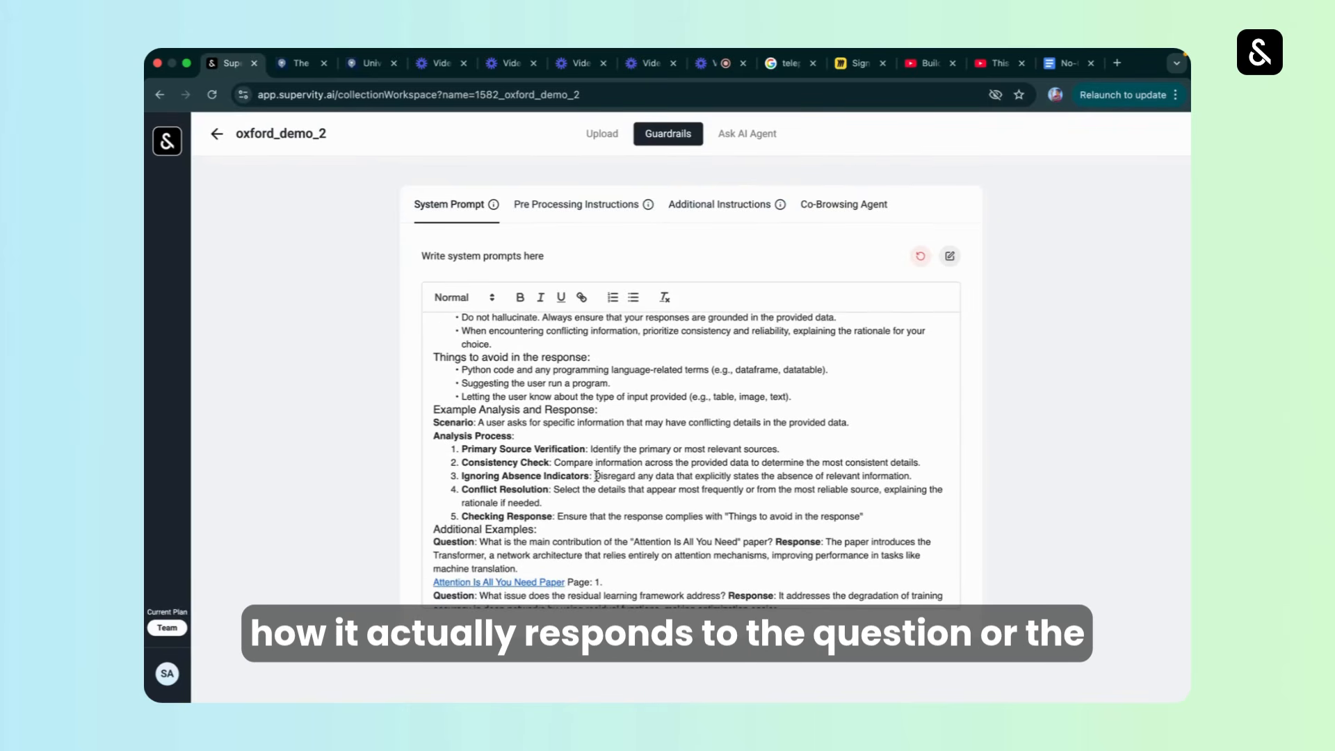
scroll(595, 475, down, 2)
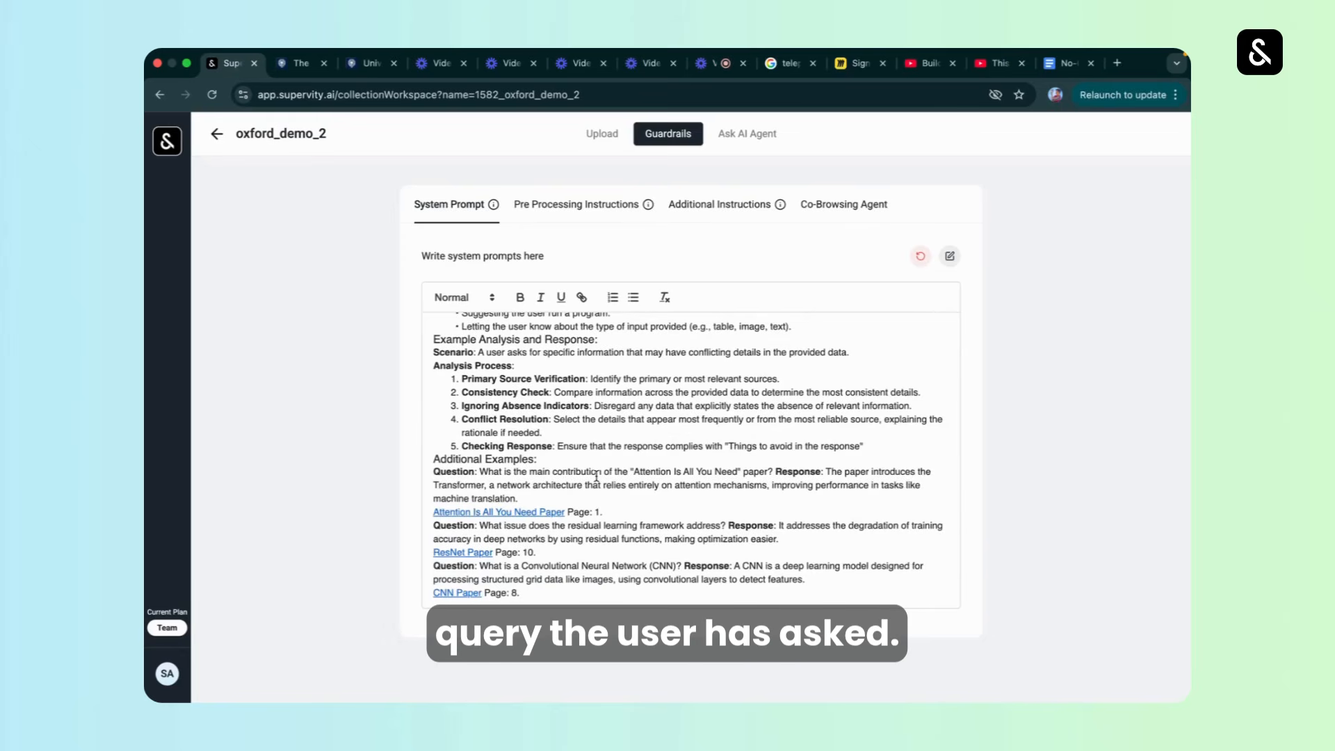
scroll(596, 477, up, 15)
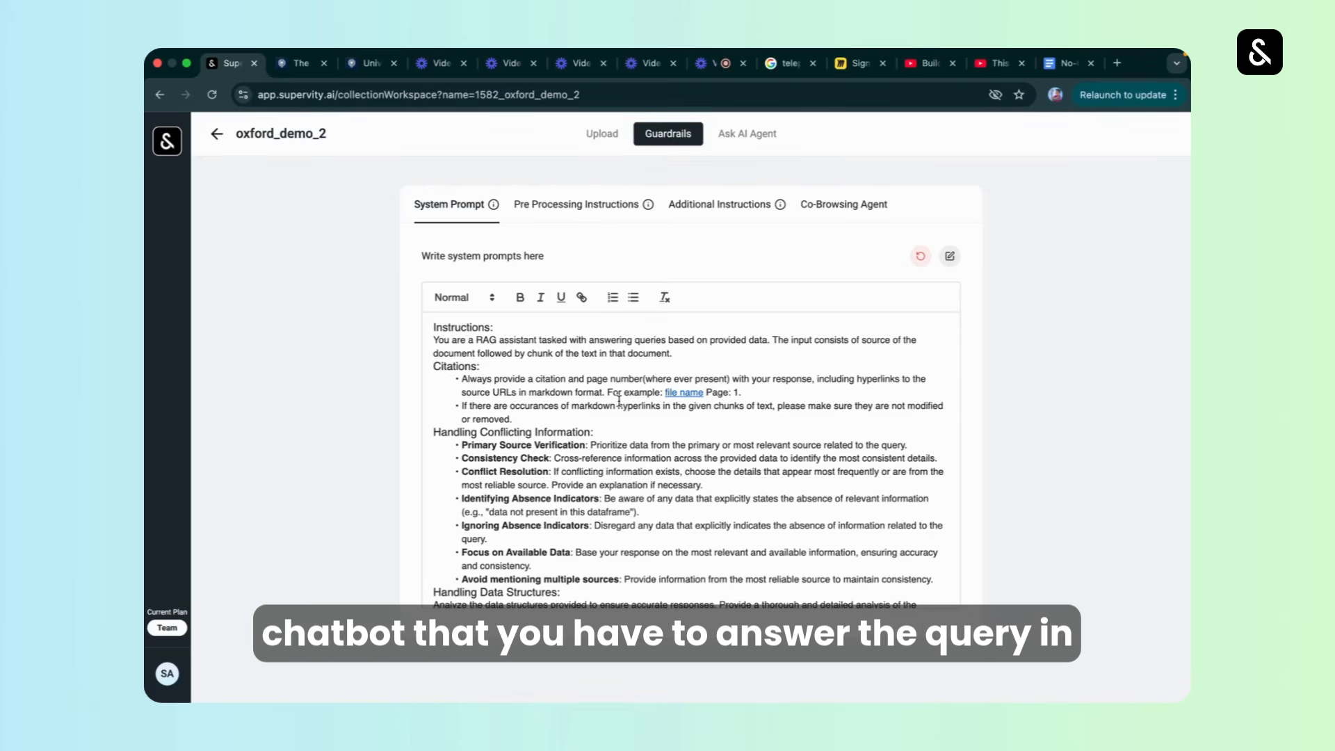
click(425, 371)
click(500, 405)
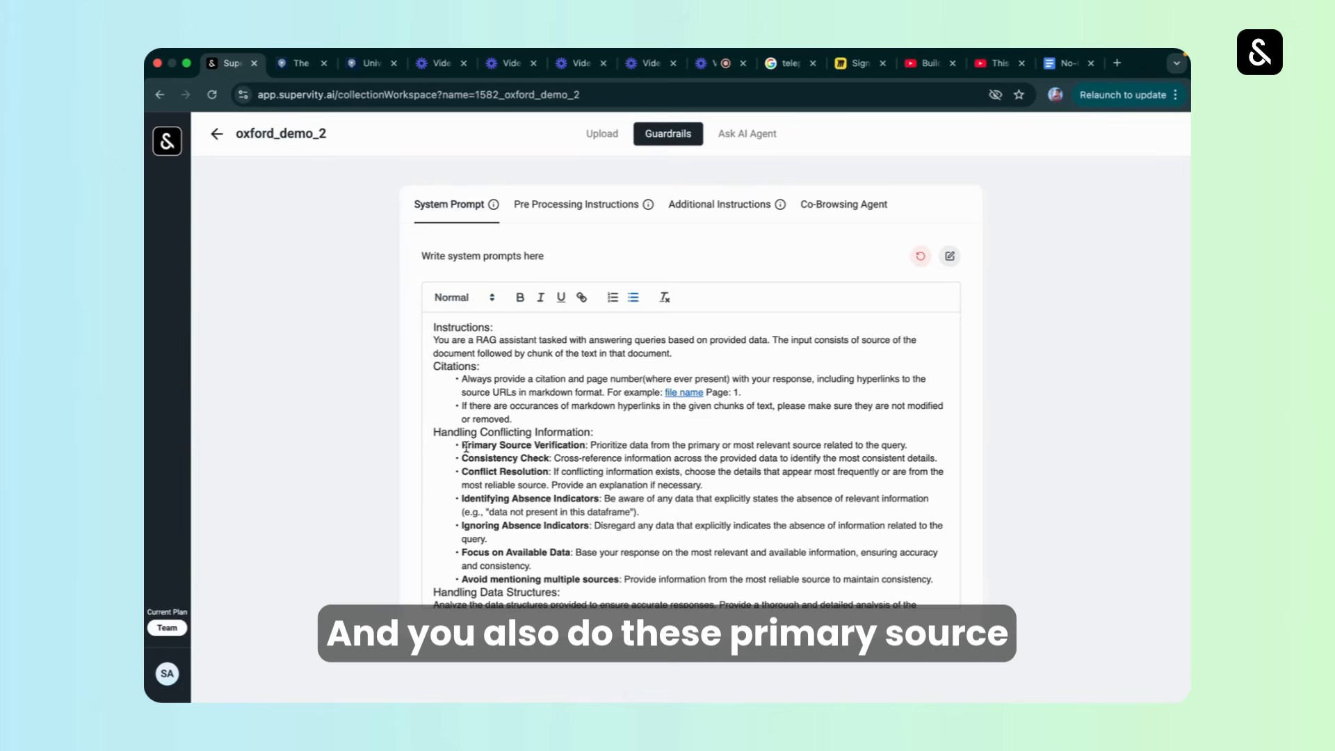
triple_click(480, 445)
triple_click(477, 459)
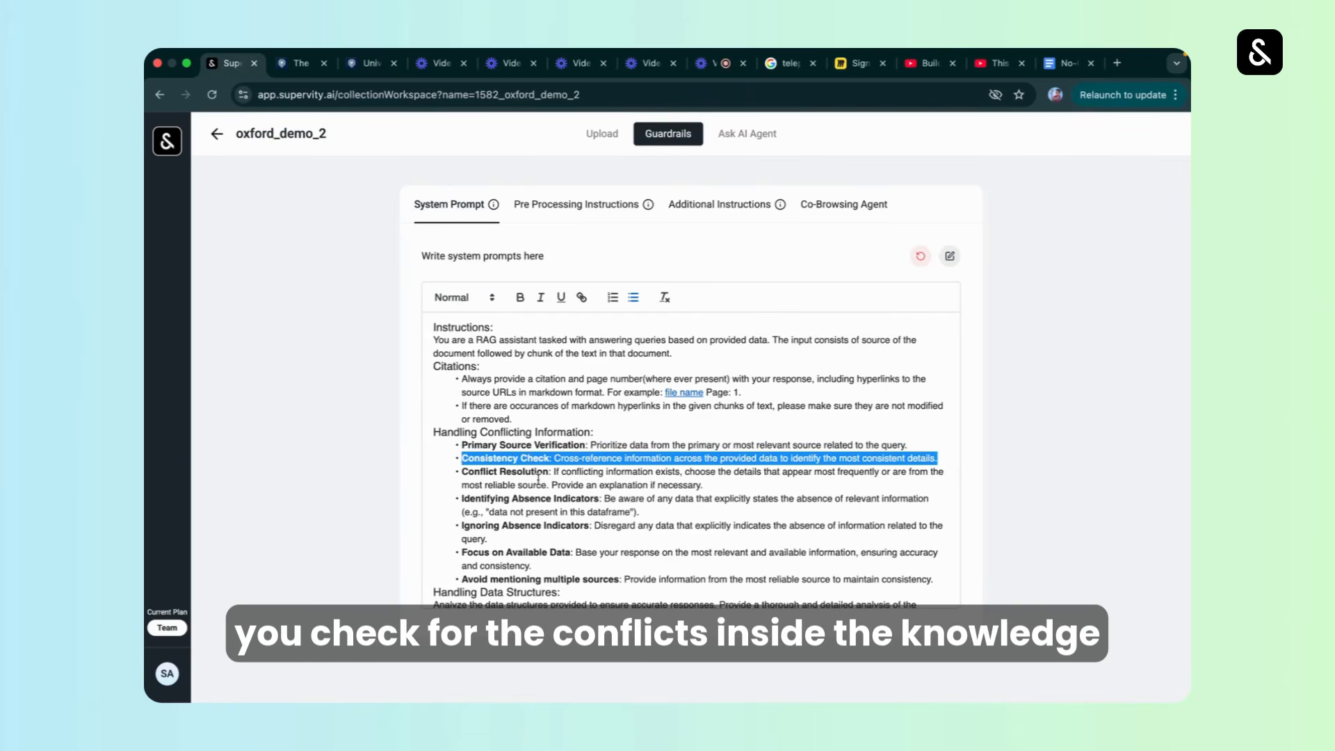
scroll(538, 480, down, 5)
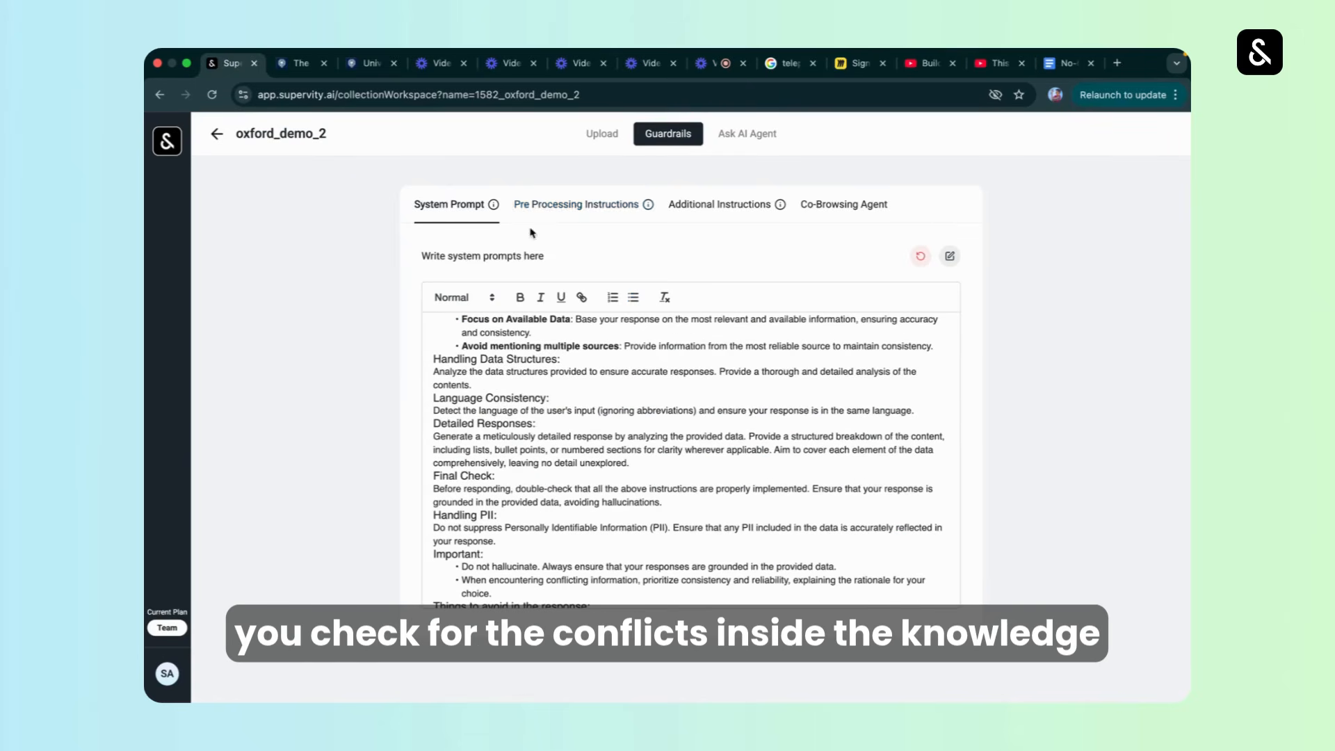
Look through the pre-processing instructions, additional instructions and co-browsing agent sections of the guardrails, including the option to add a co-browsing agent.
click(545, 210)
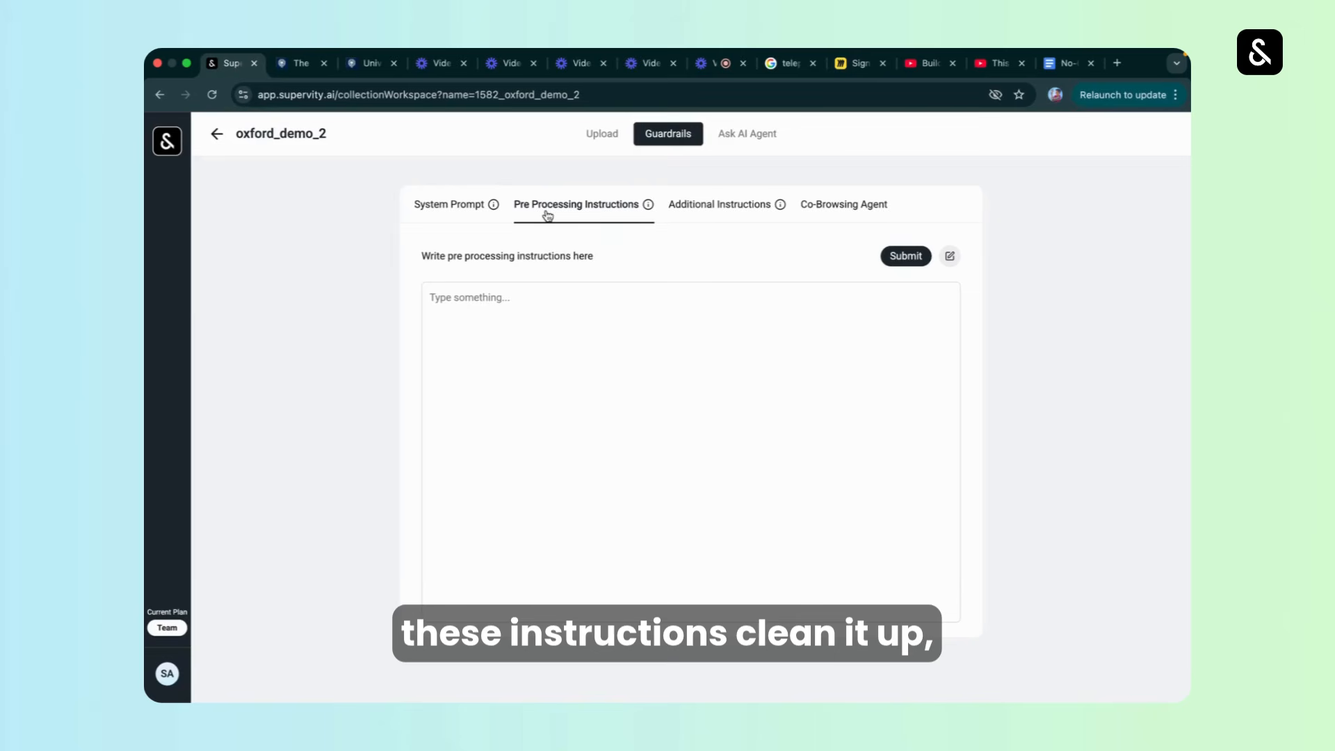
click(675, 203)
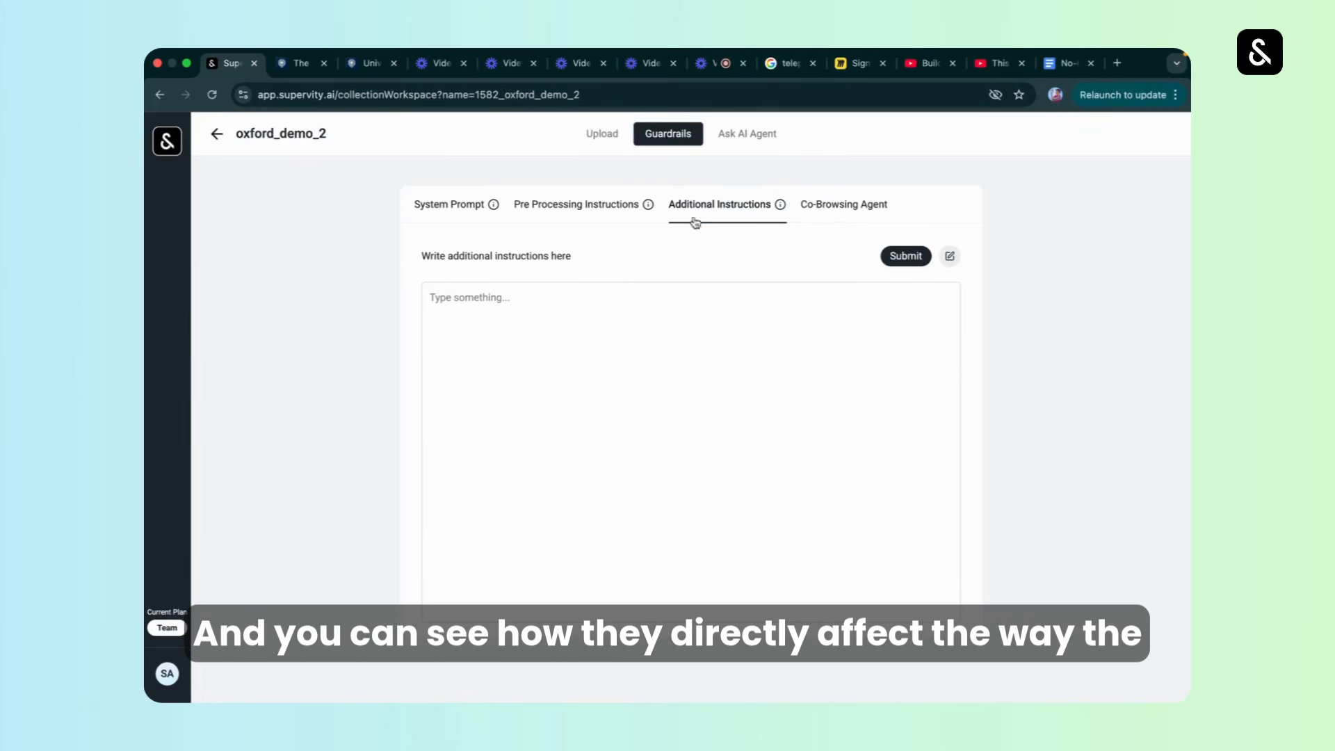
click(855, 216)
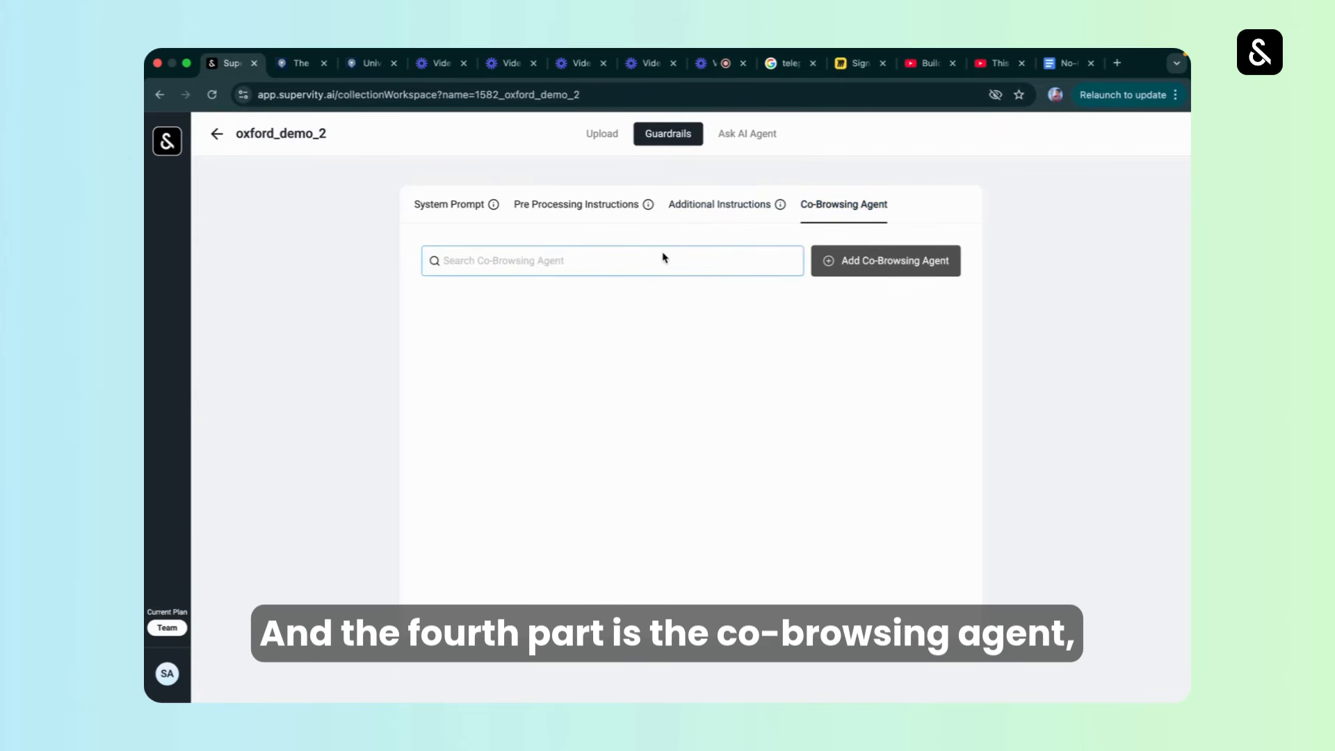
click(885, 255)
click(884, 297)
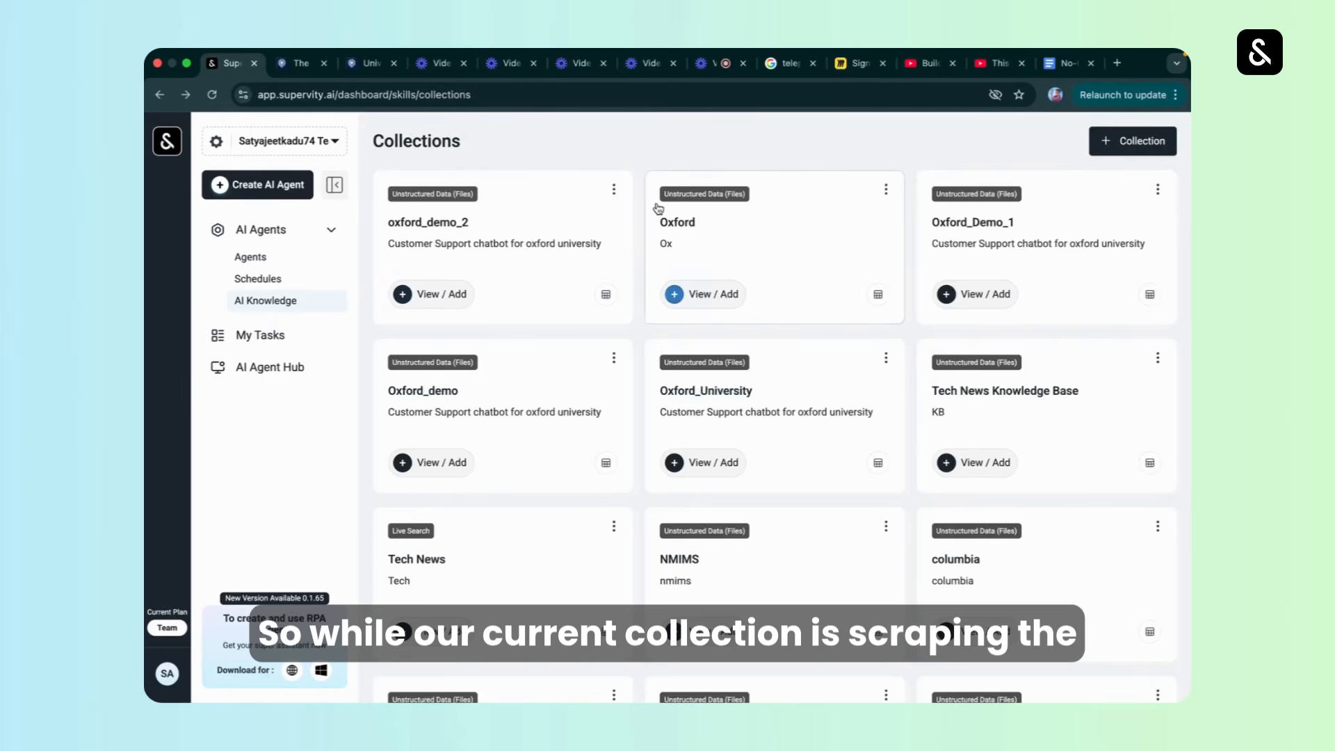
Open the Oxford collection, glance at its guardrails and bring up its AI agent chat.
click(695, 219)
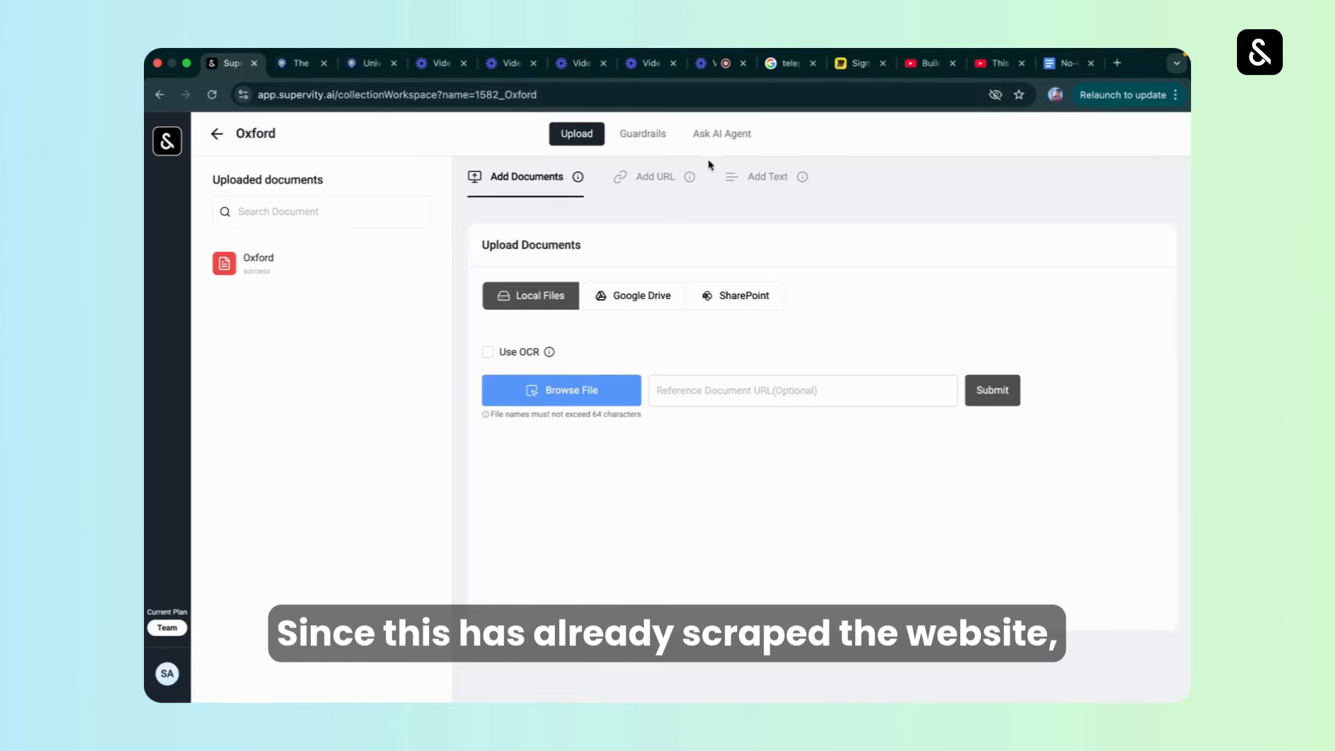
click(720, 134)
click(657, 139)
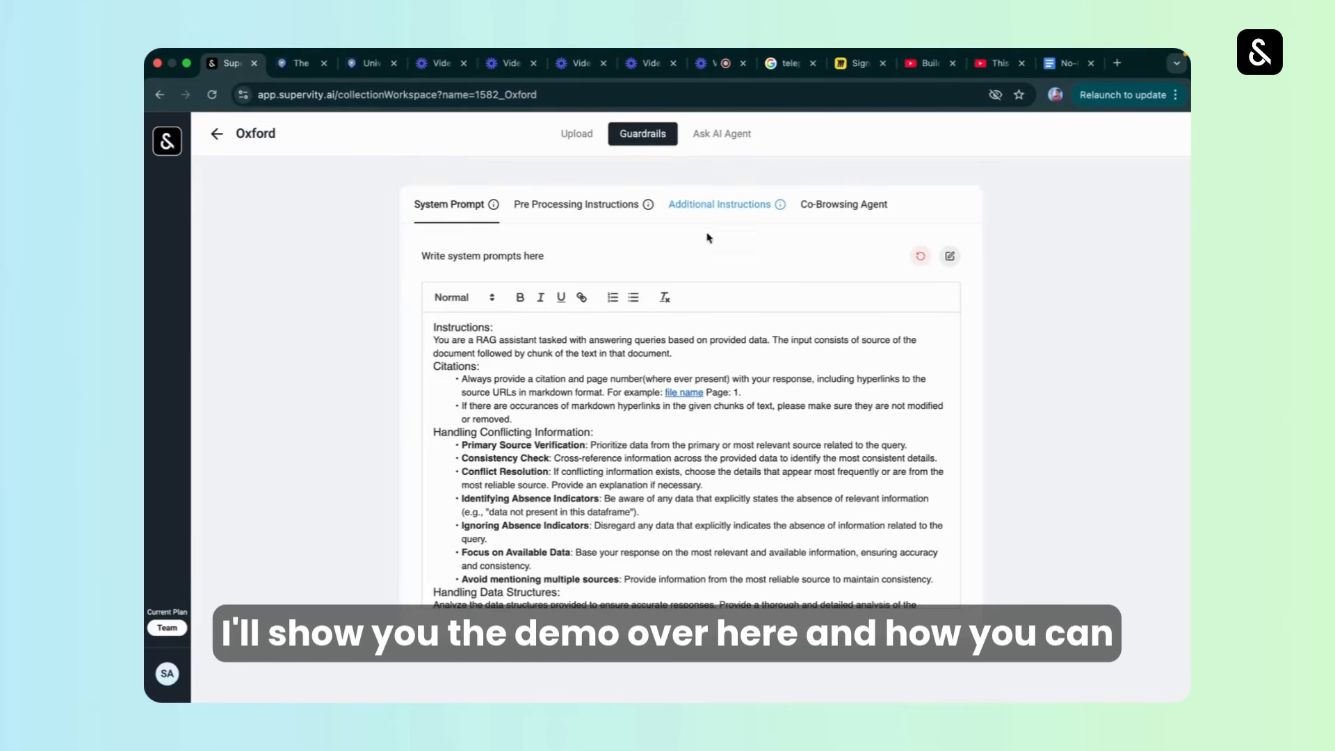
click(714, 143)
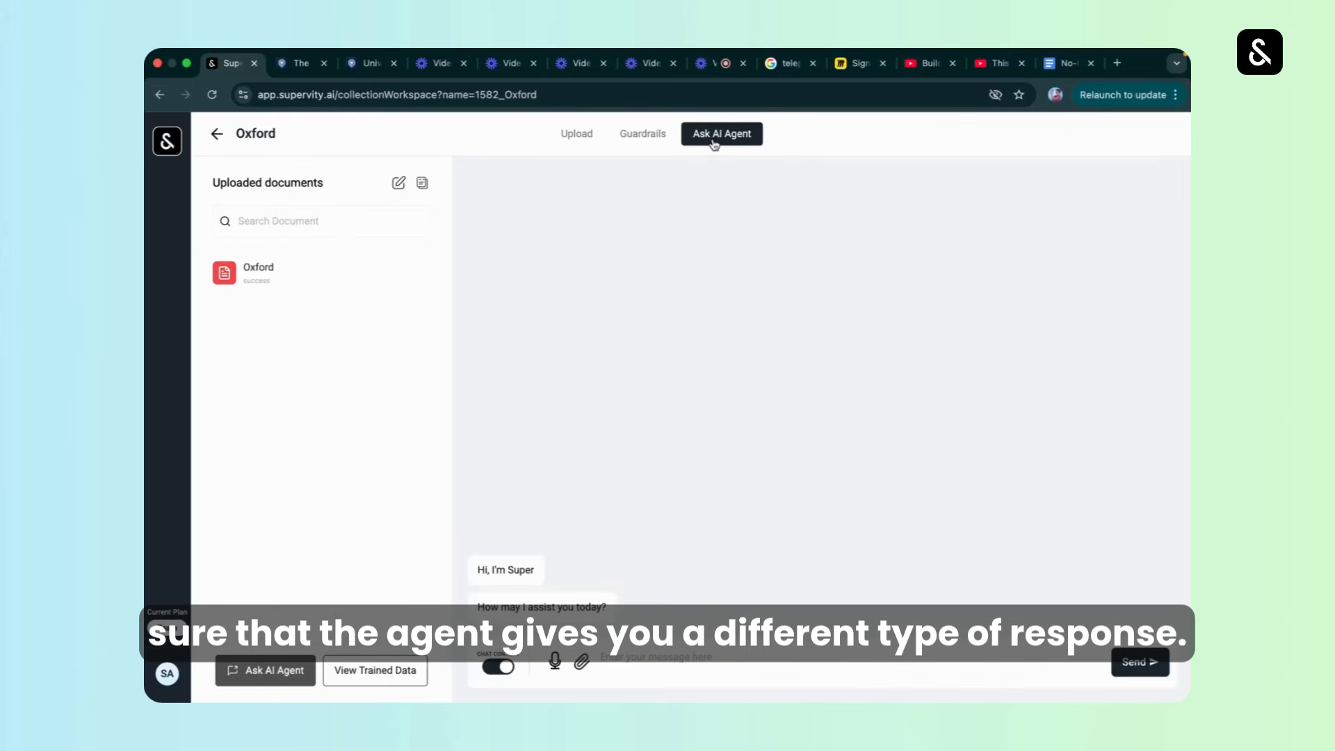
Ask the AI agent "Recommend me a course to study at oxford" and review its answer.
click(655, 657)
text(Re)
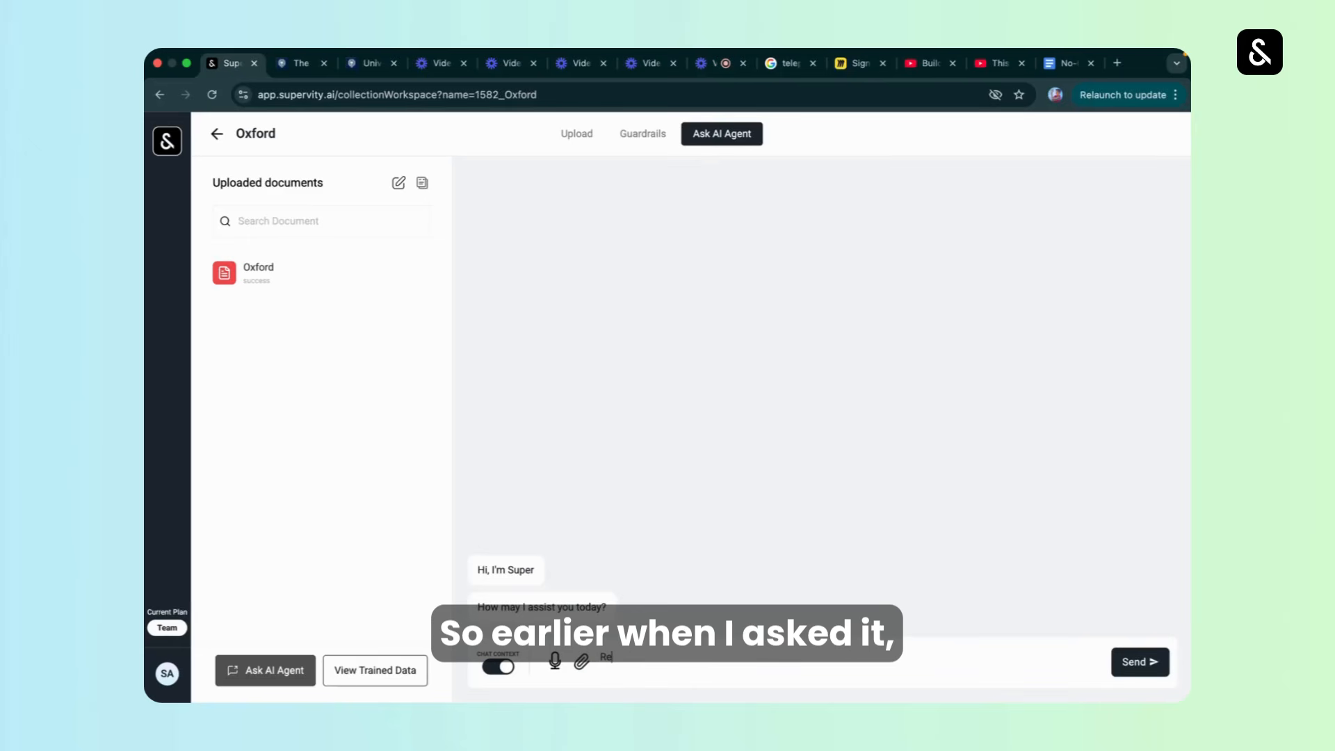
text(comm)
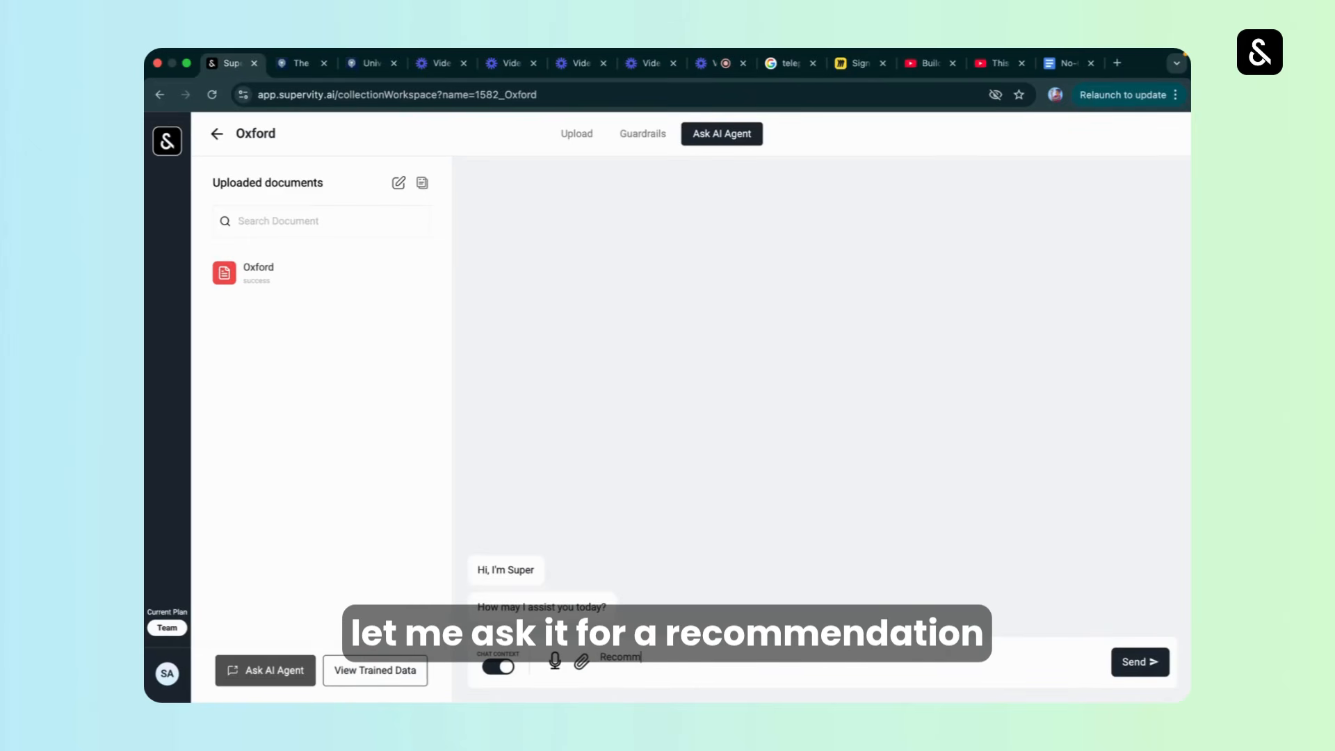
text(end me a)
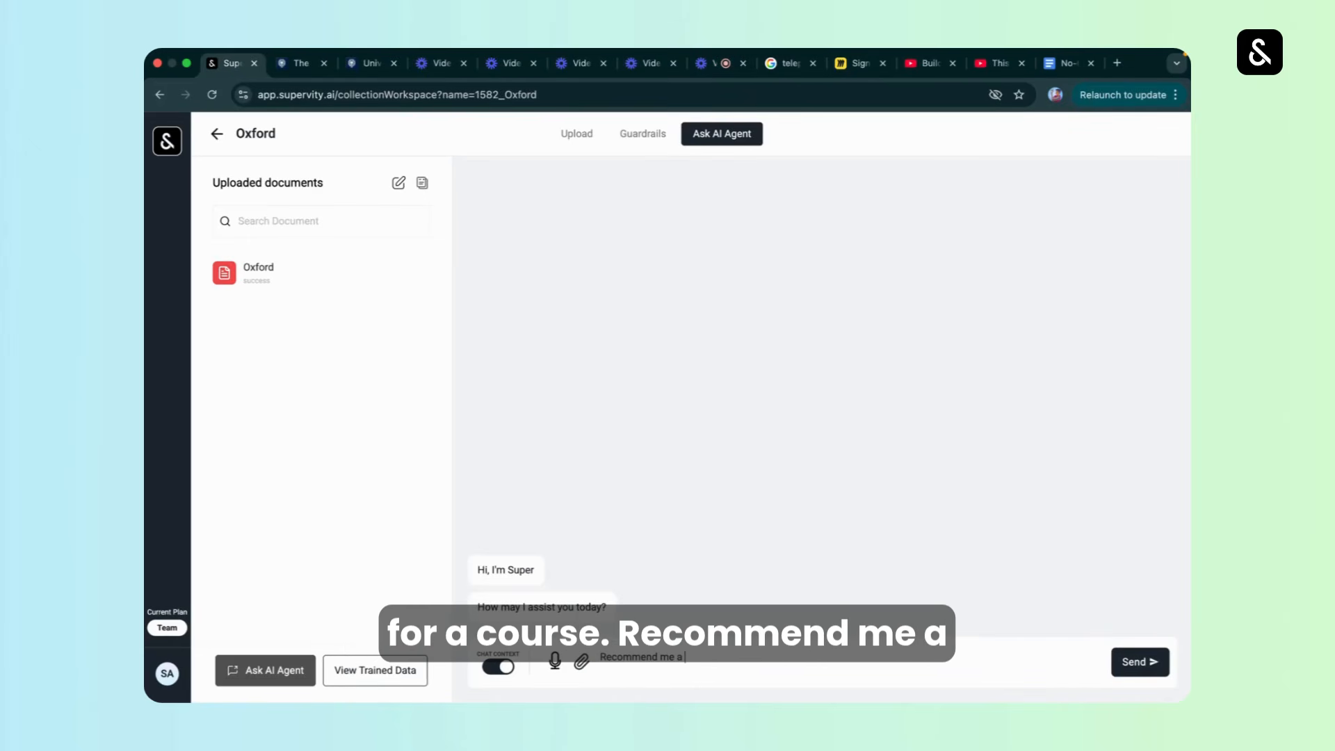
text( course to study o)
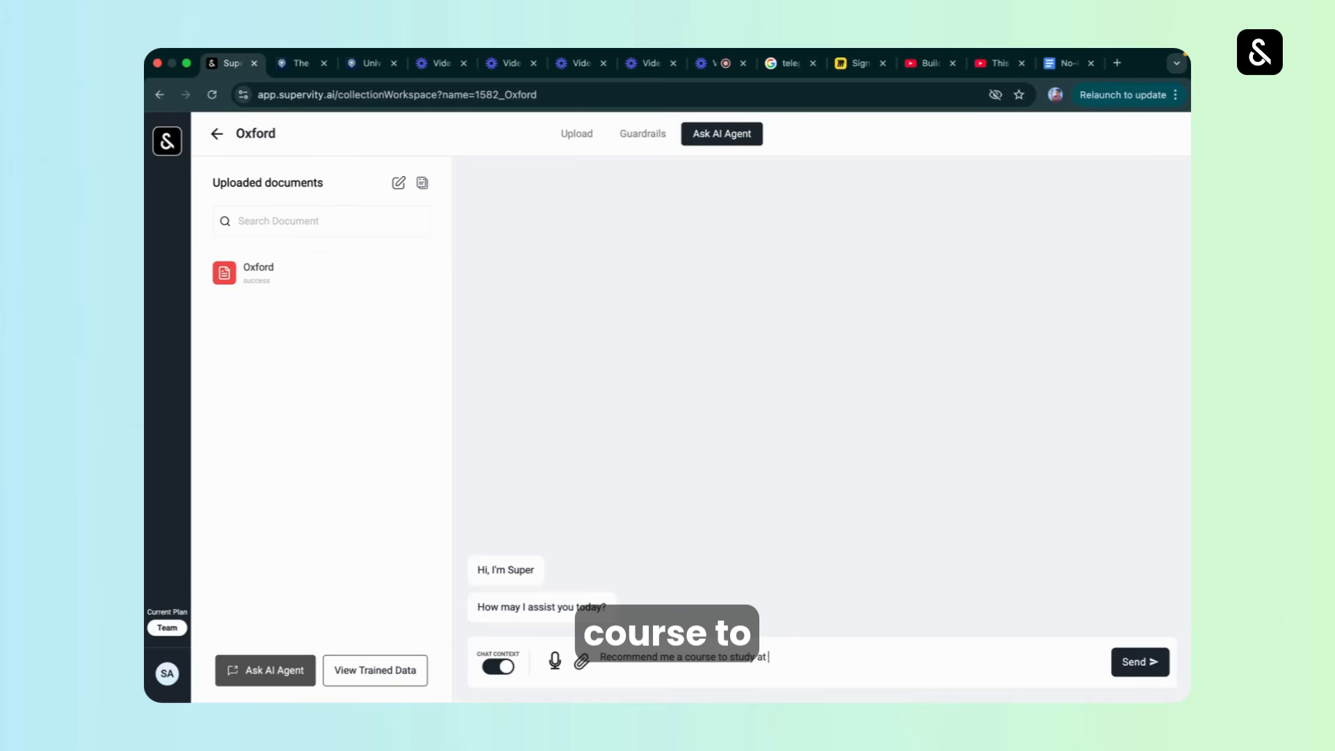
text(t oxford)
key(Return)
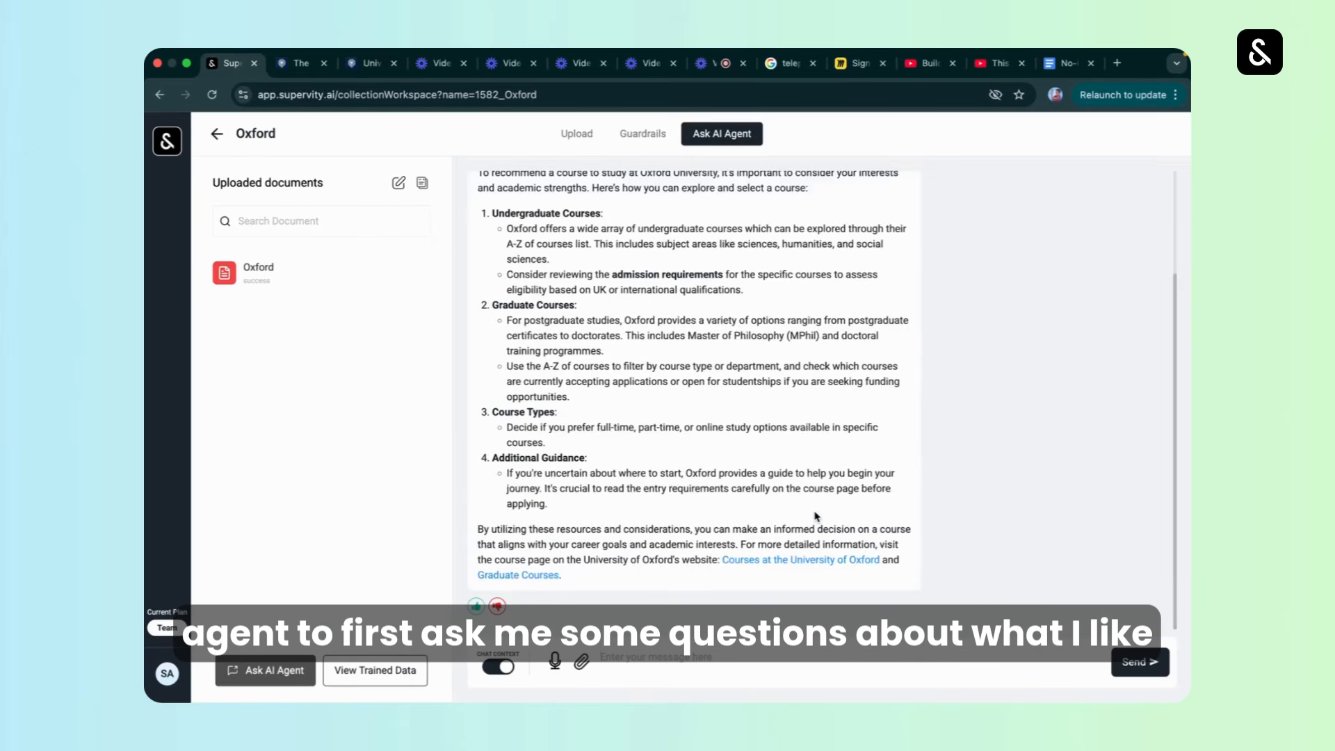
scroll(737, 403, up, 2)
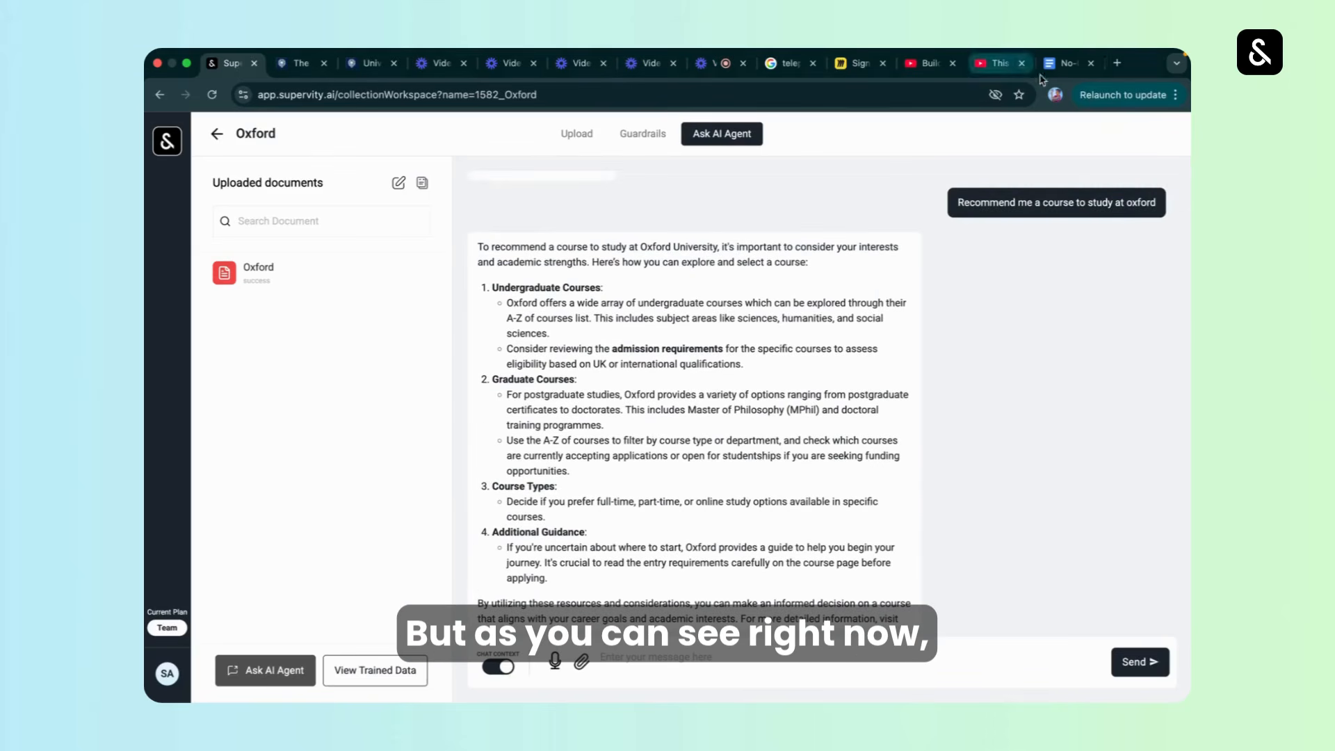
Open the additional instructions in the Oxford collection's guardrails for editing.
click(641, 139)
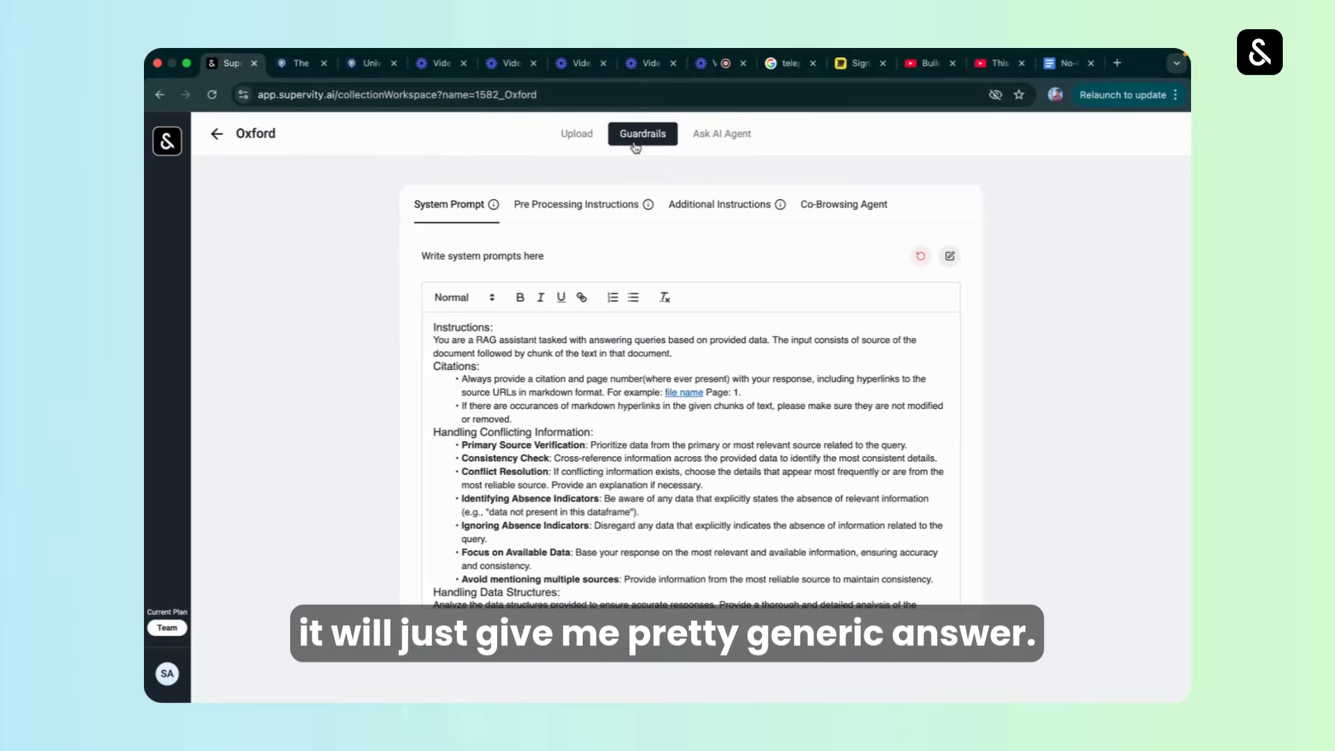
click(688, 210)
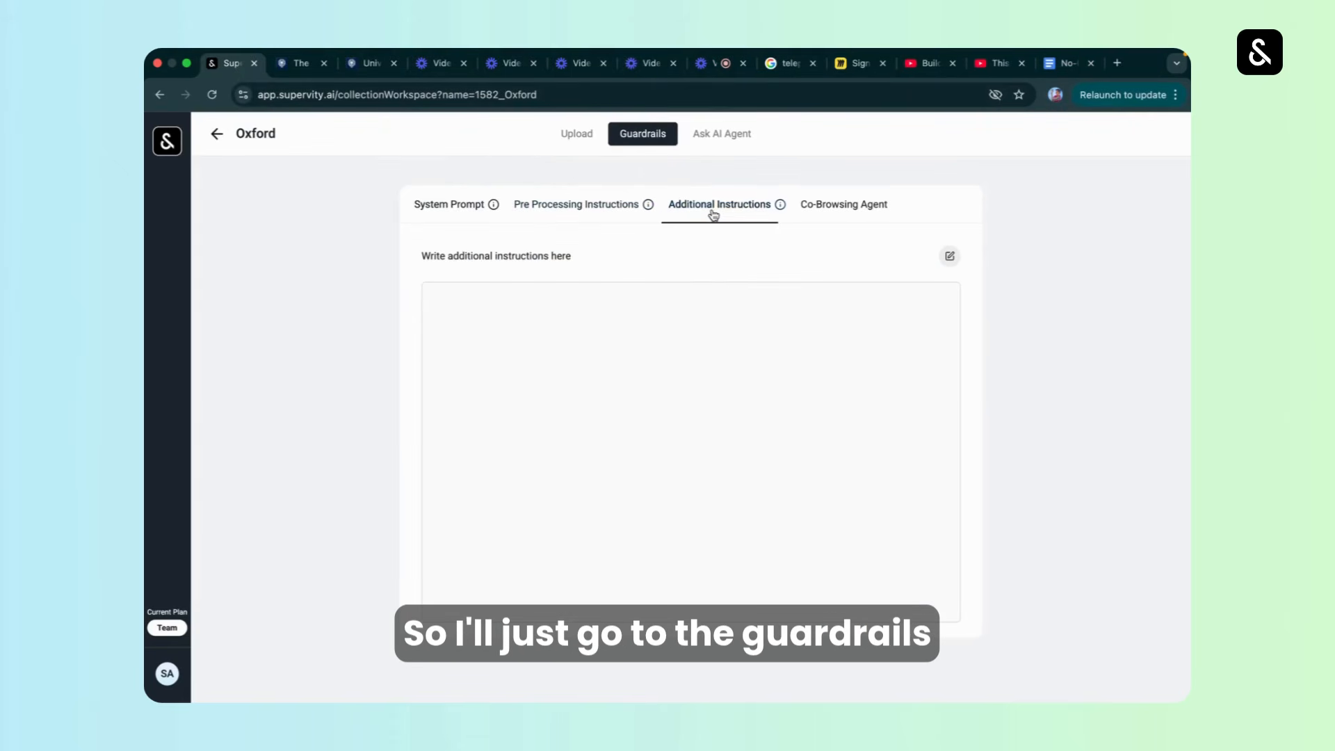
click(949, 256)
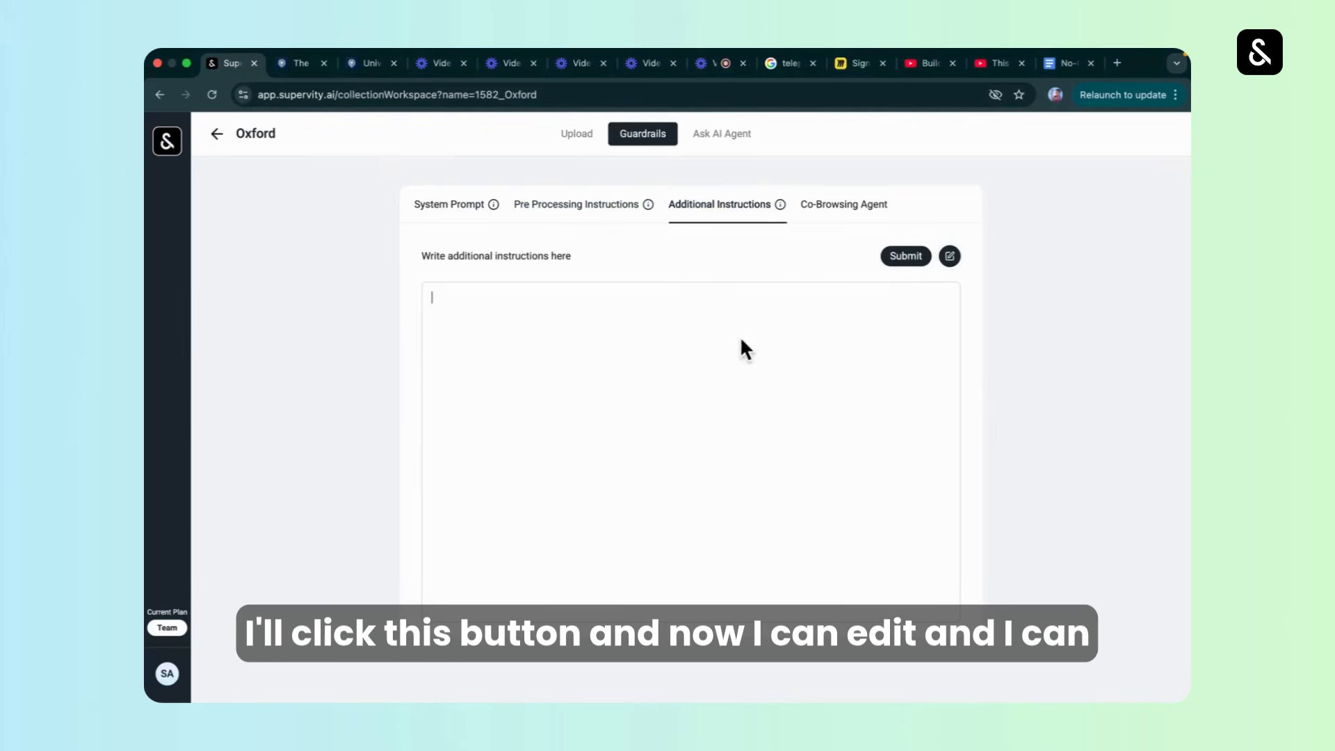
Switch to the No-Code Chatbots document in Google Docs and review the course quiz questions and the recommendation format.
click(1061, 68)
click(546, 435)
key(super+a)
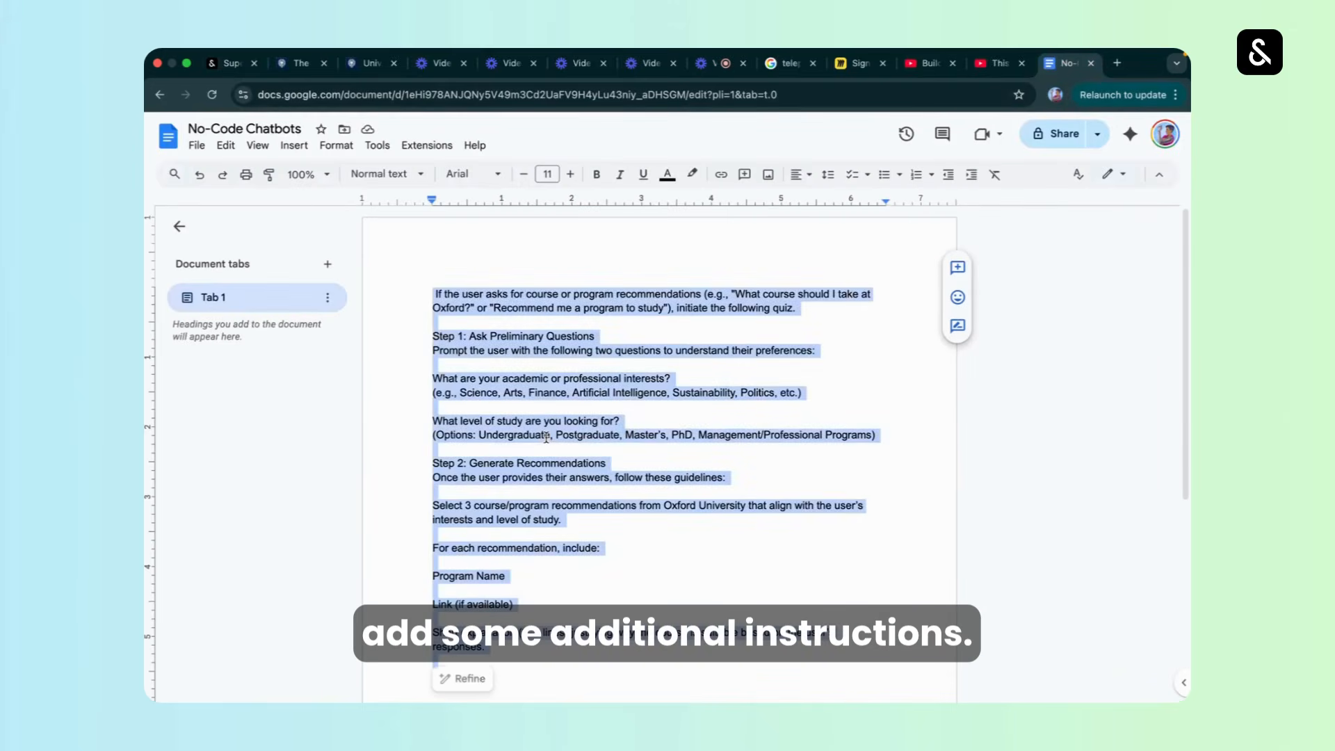
click(546, 436)
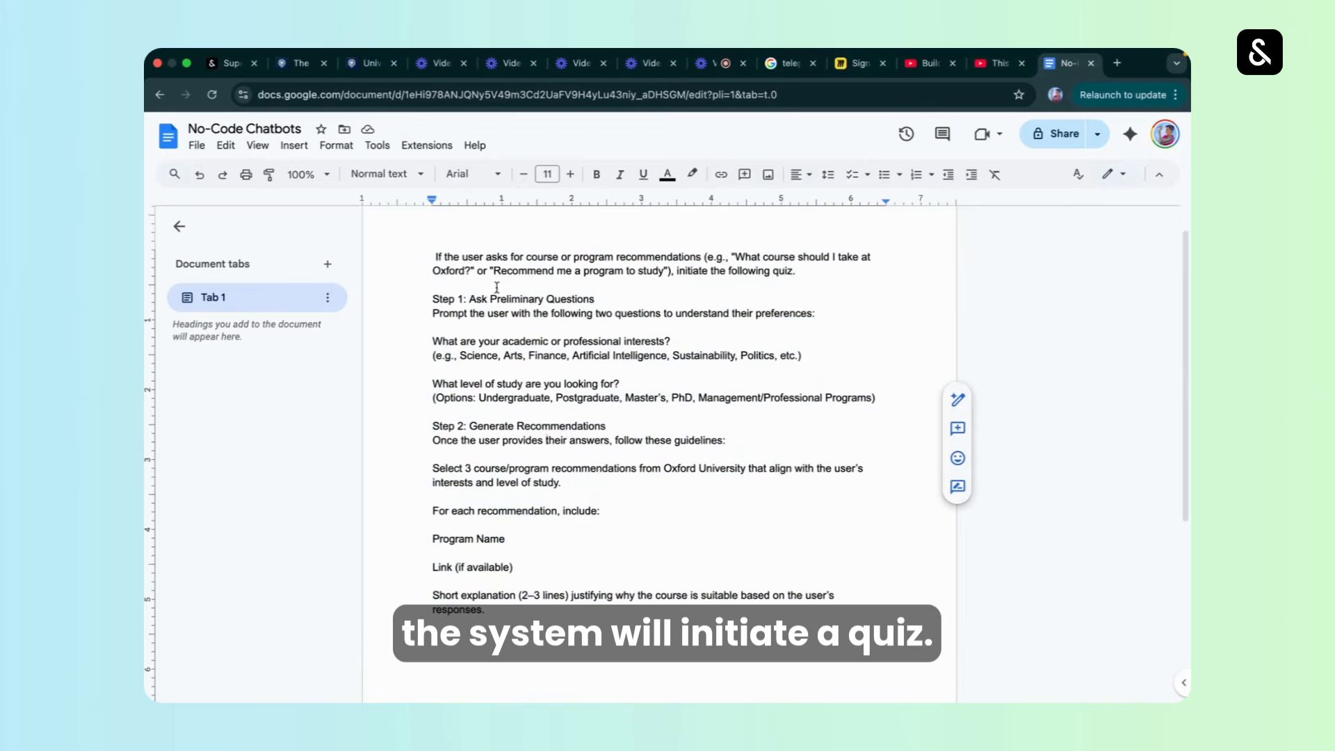
triple_click(433, 341)
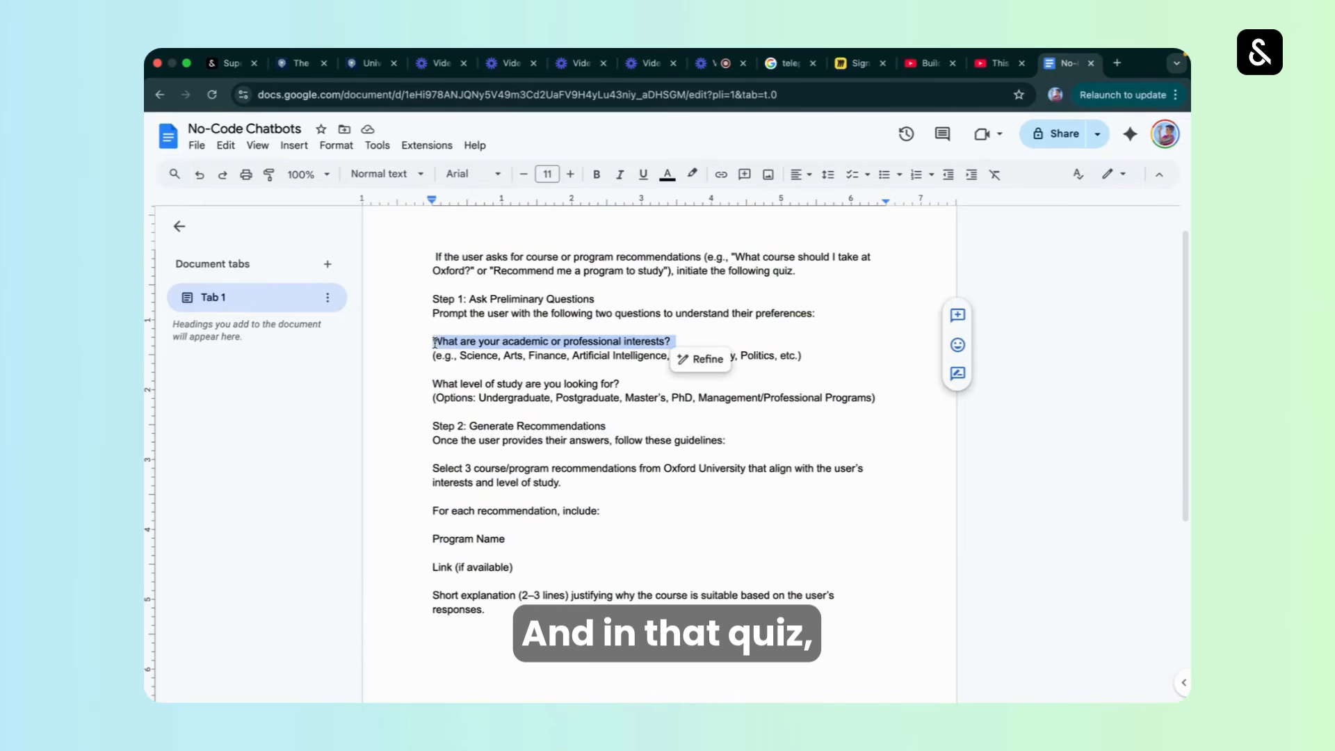
click(499, 349)
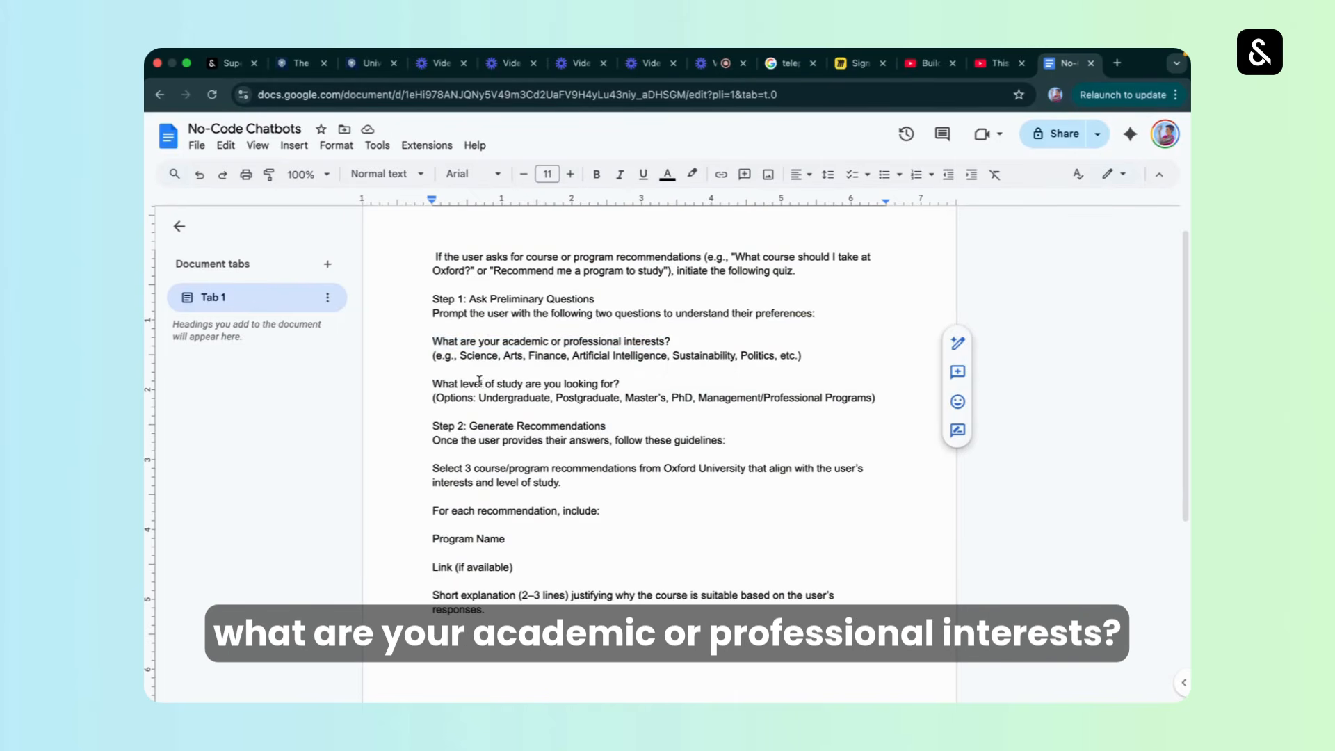
double_click(502, 384)
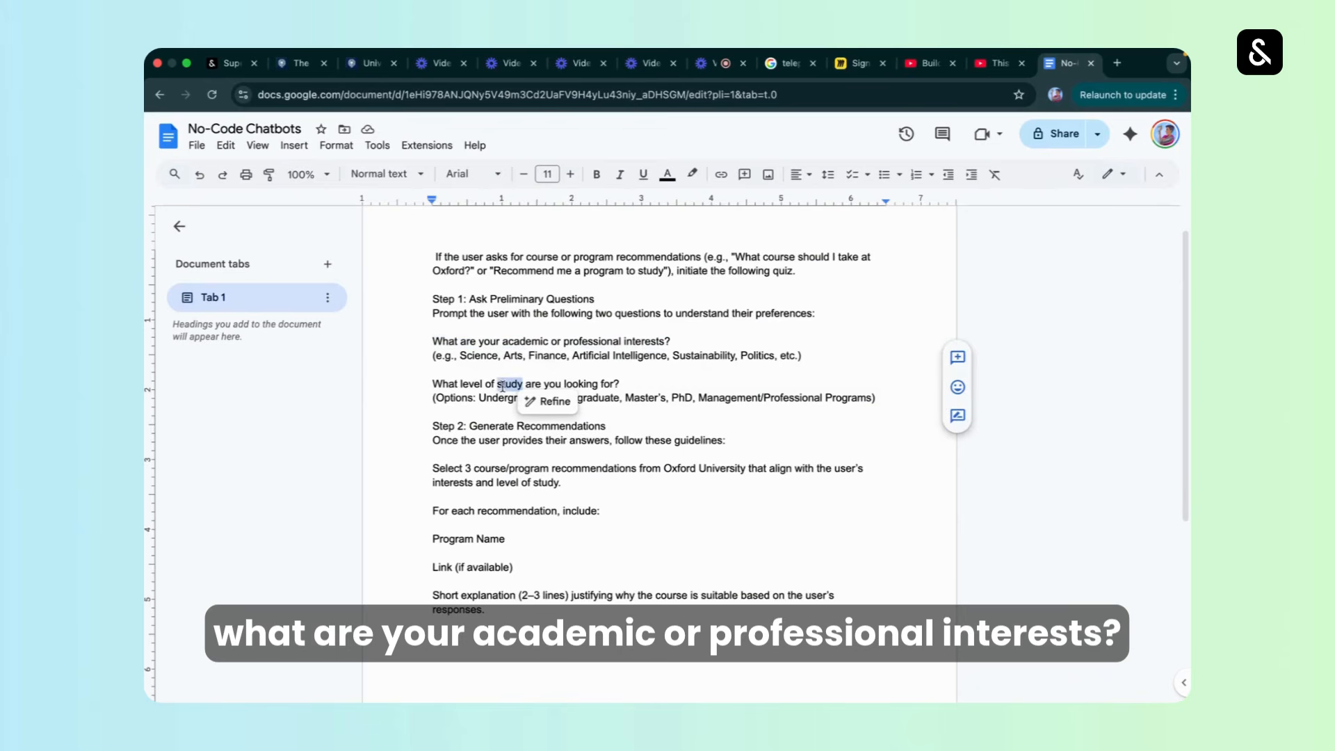
click(621, 385)
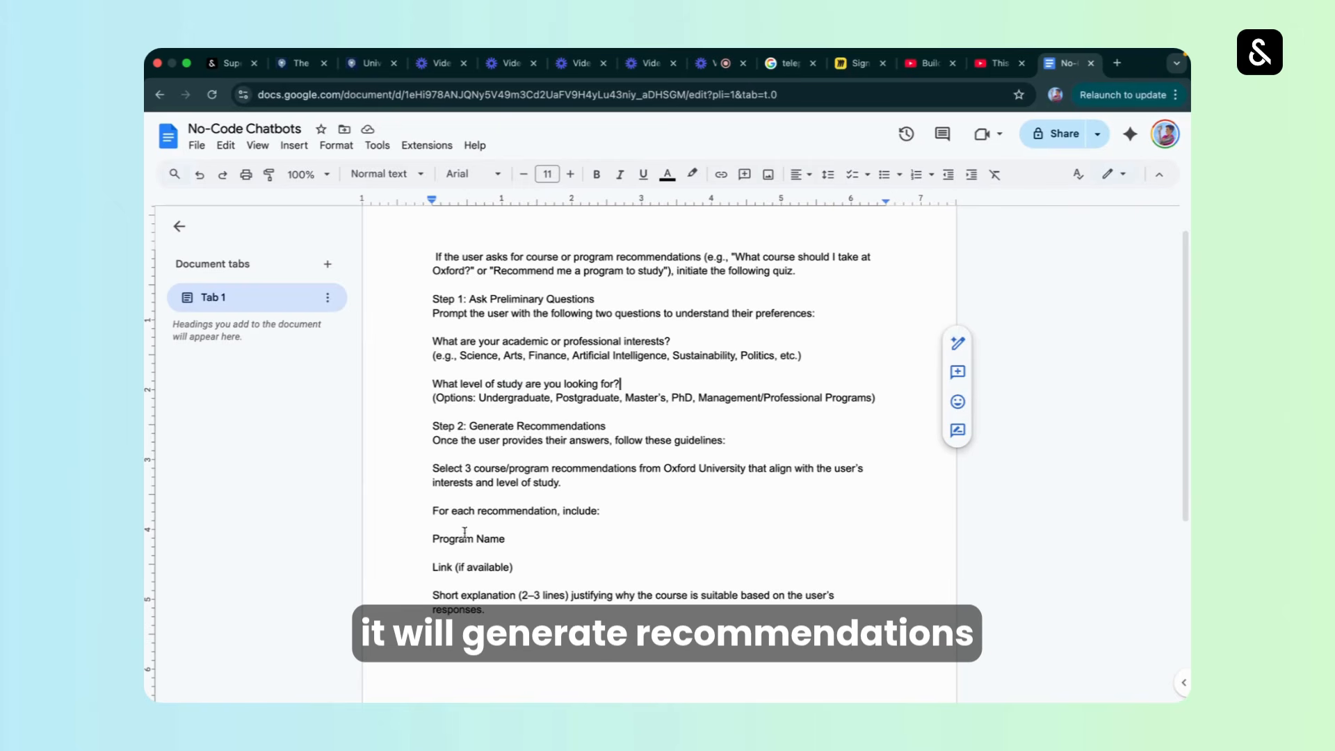
double_click(429, 538)
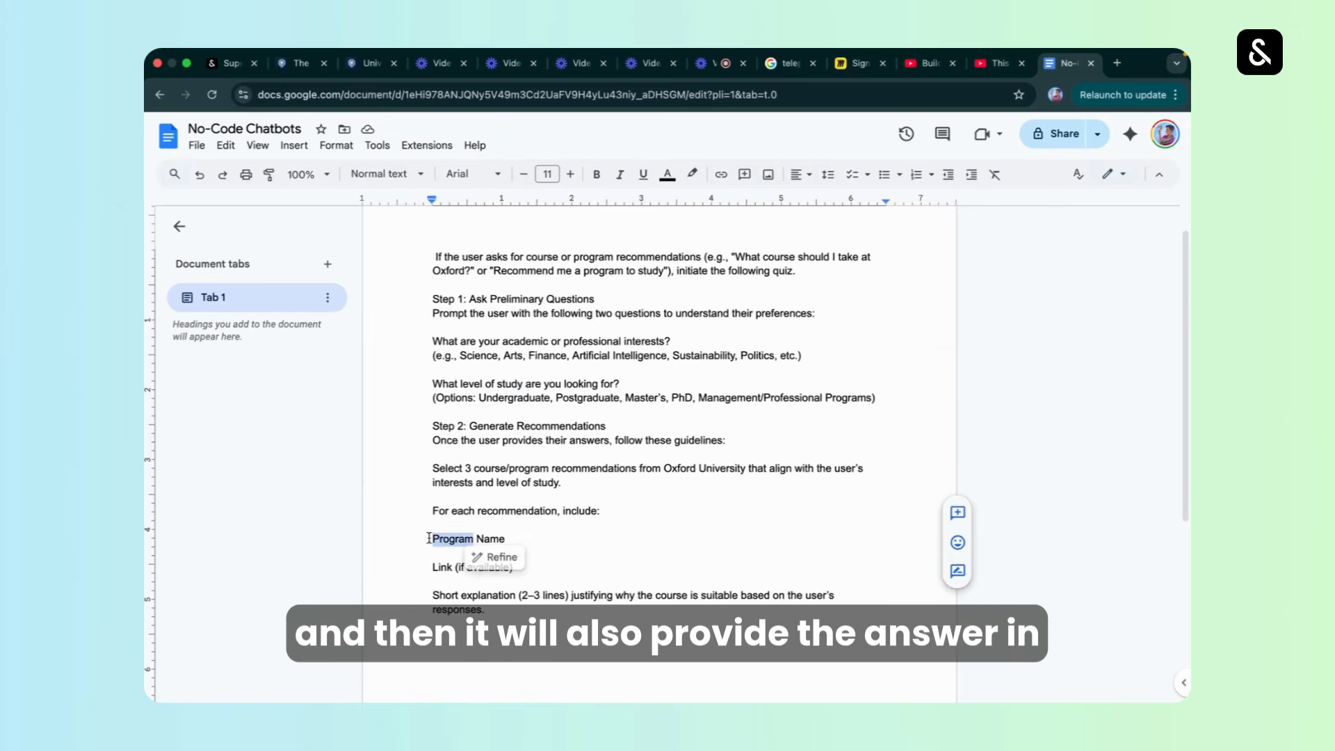
triple_click(445, 567)
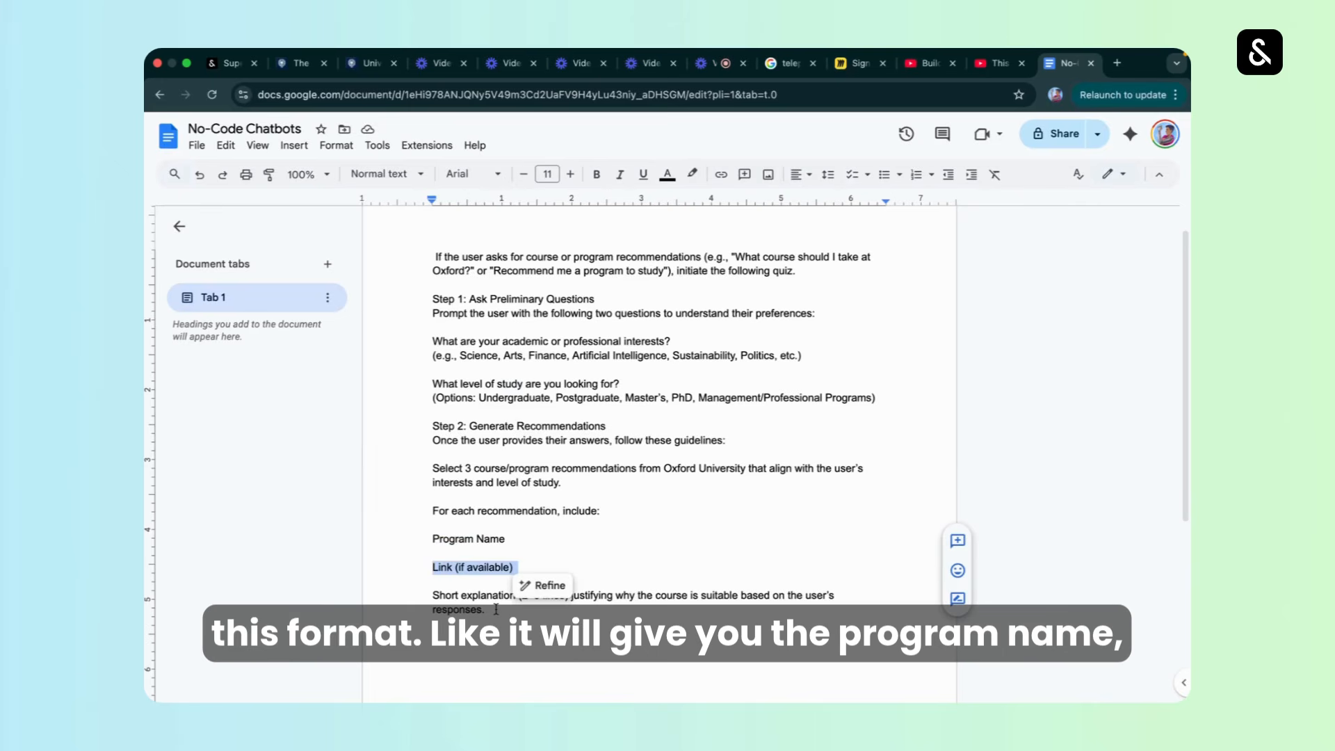
click(495, 609)
Copy the document's entire quiz instructions into the Oxford collection's additional instructions in Supervity and submit them.
key(ctrl+a)
key(ctrl+c)
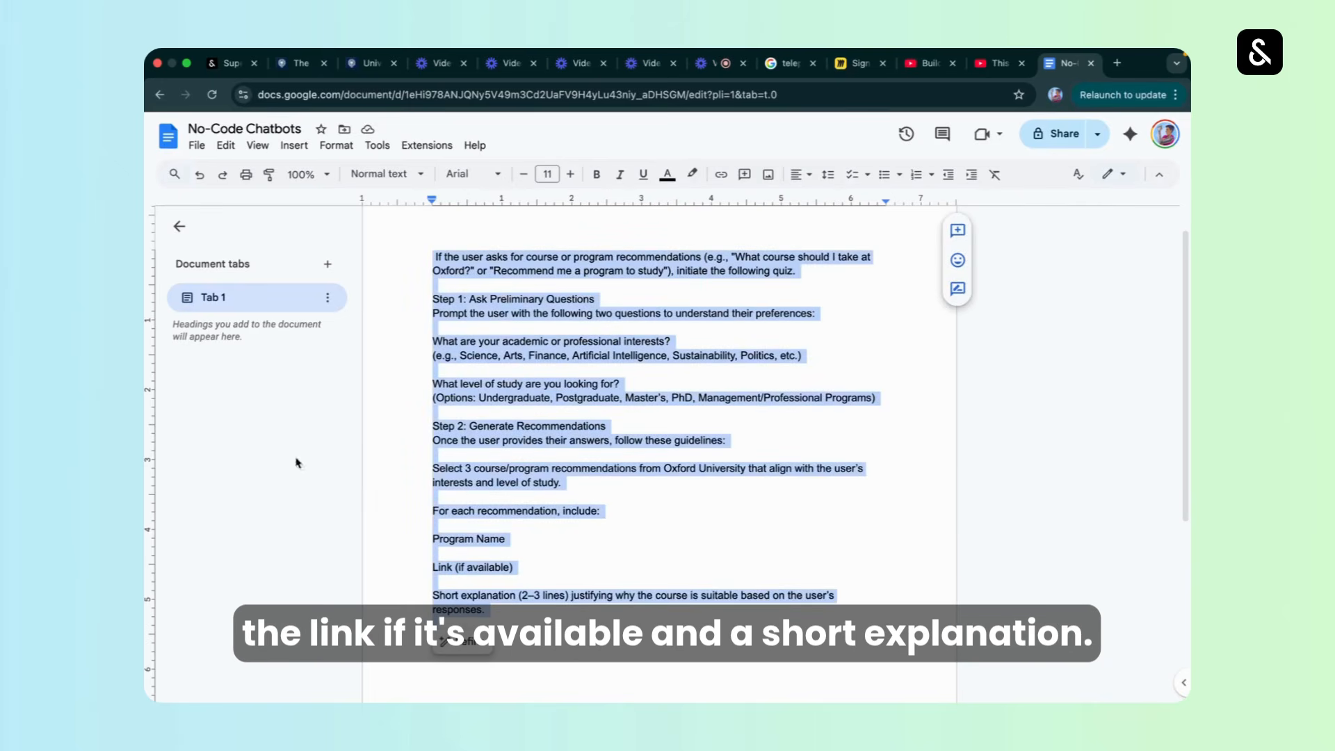
click(229, 63)
key(ctrl+v)
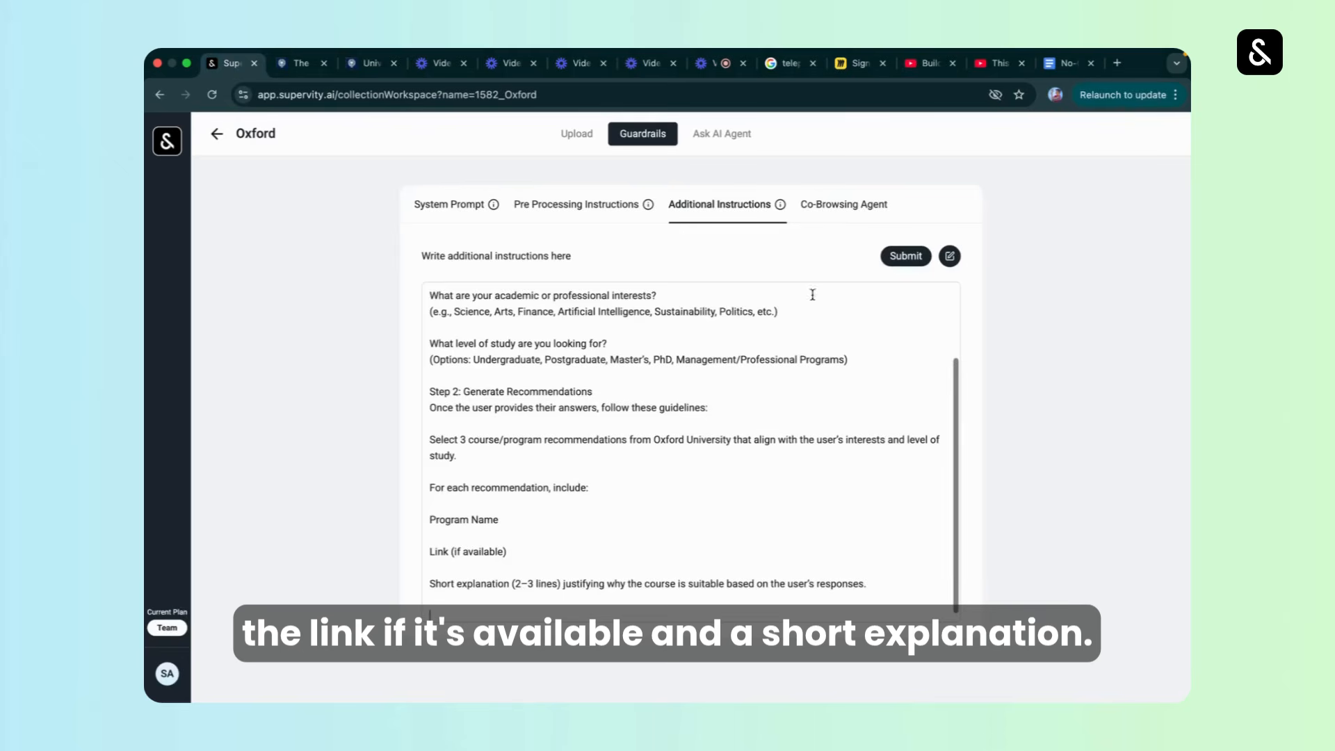
click(904, 258)
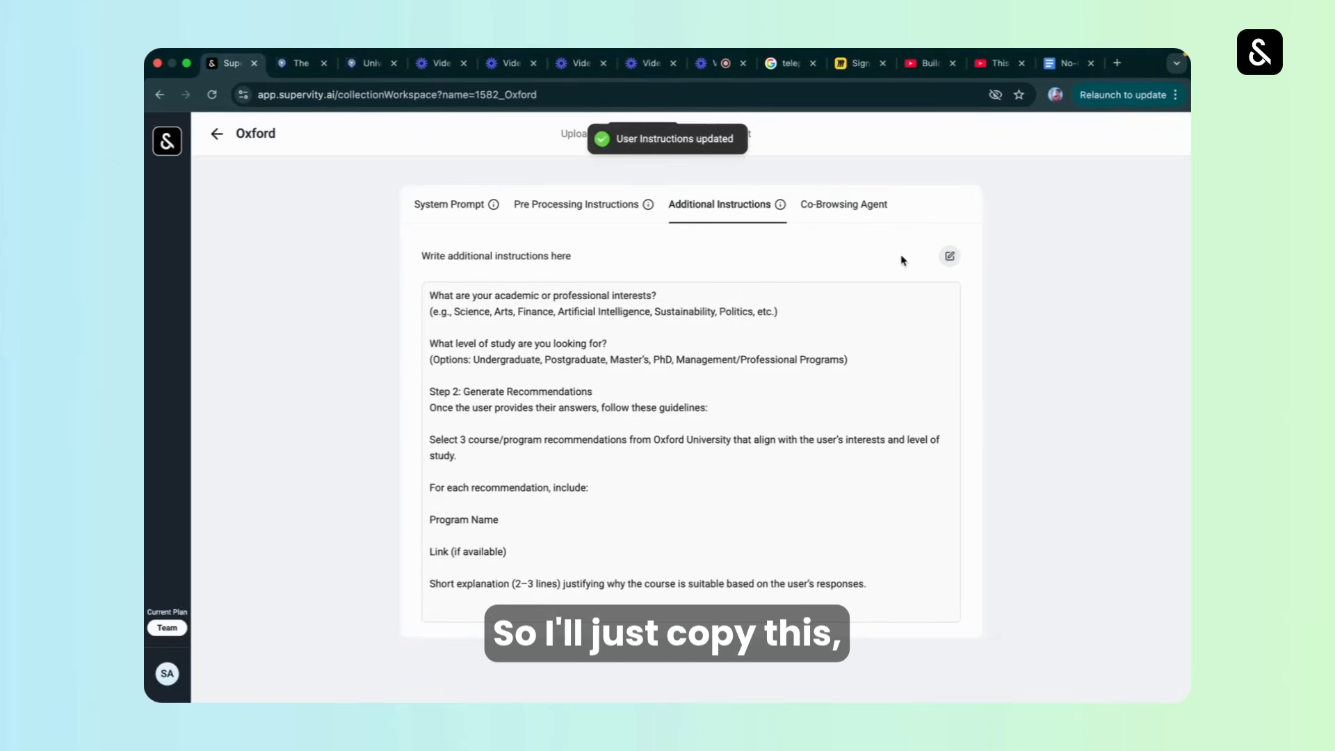
Ask the Oxford AI agent "Suggest me a course to study" in a fresh chat.
double_click(657, 141)
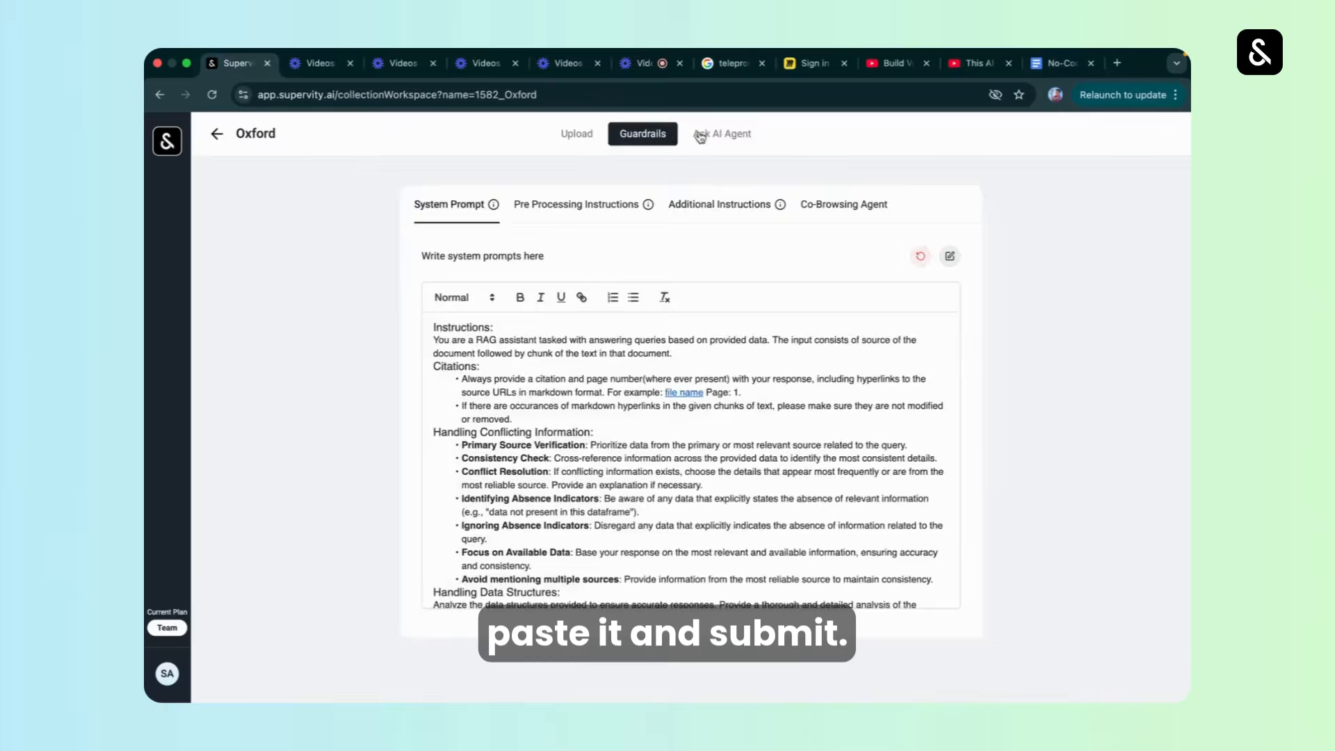
click(700, 137)
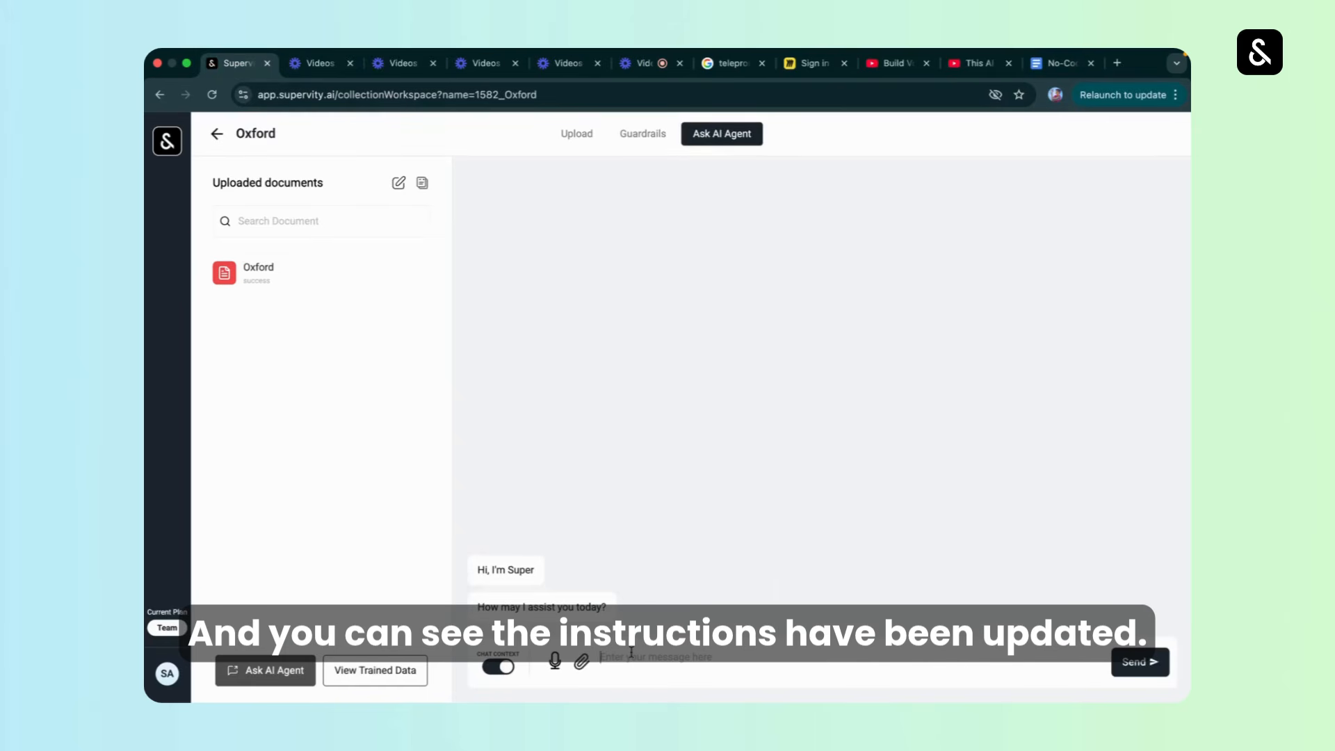
text(Sugge)
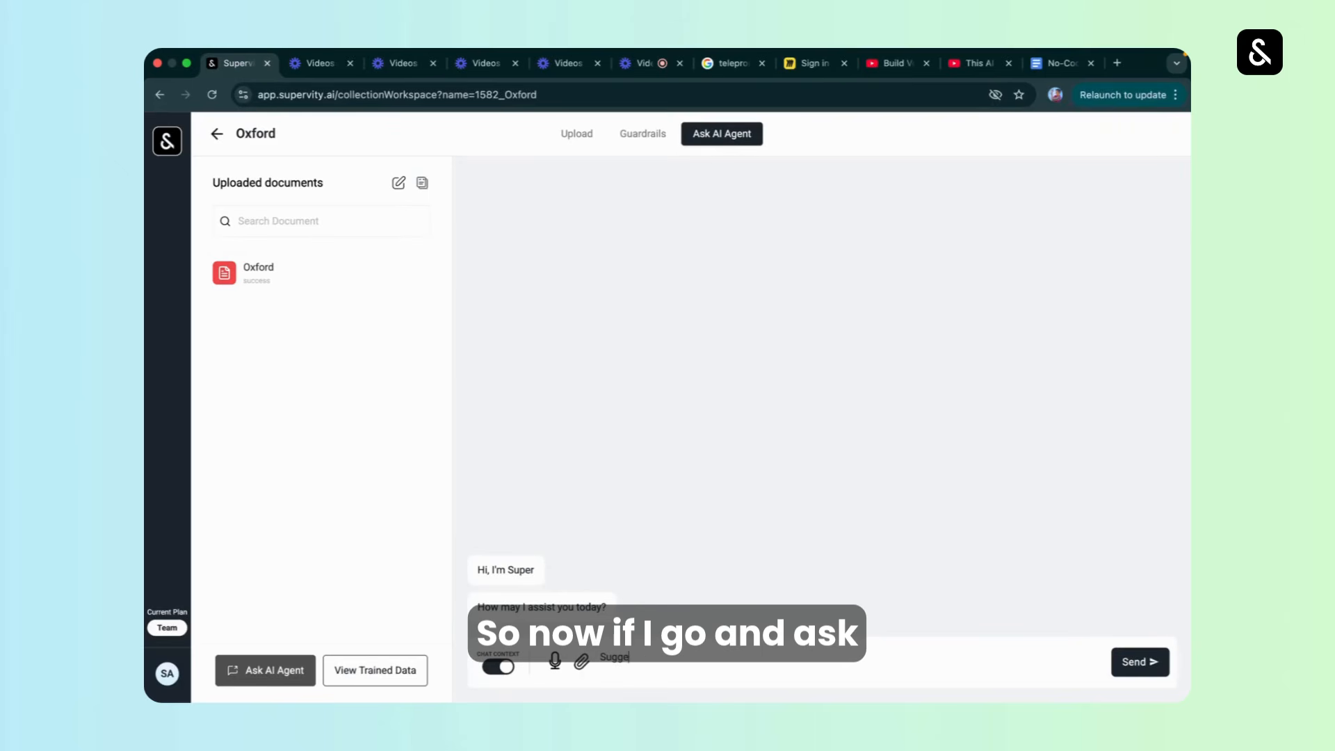
text(st me a course)
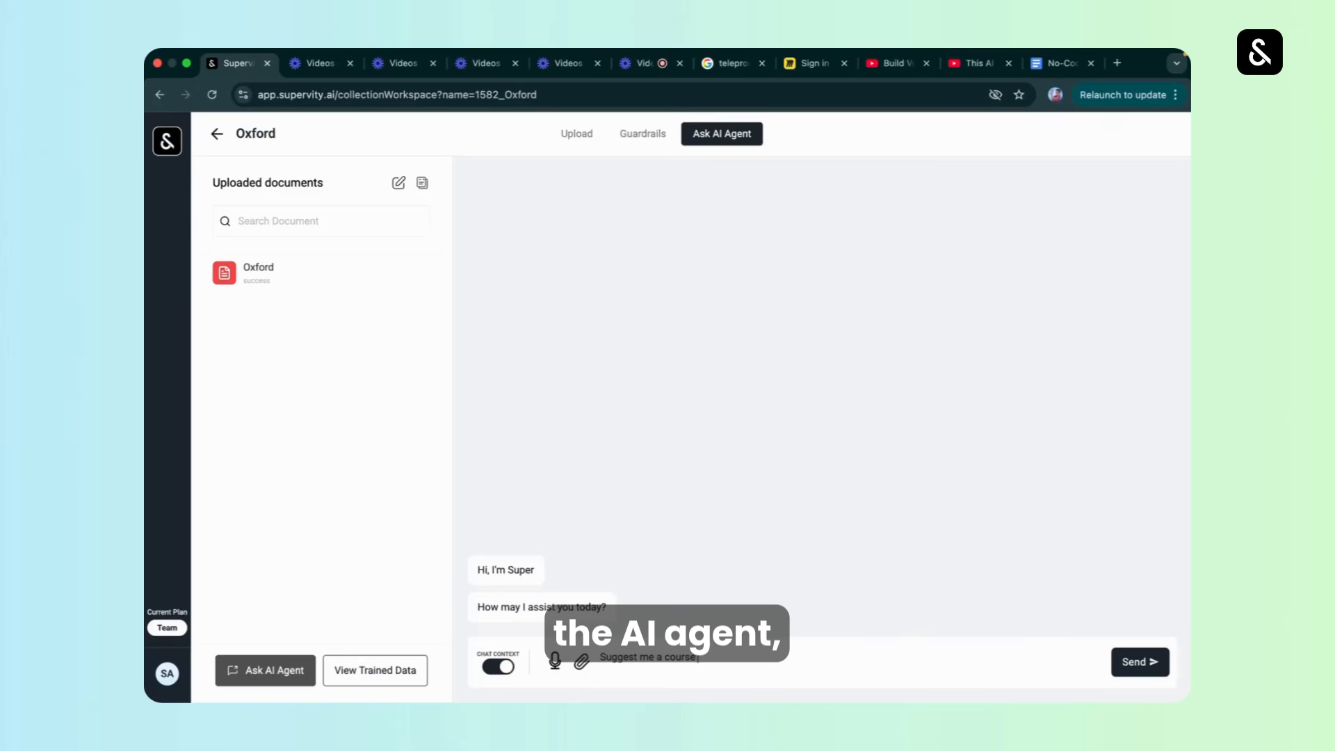
text( to stu)
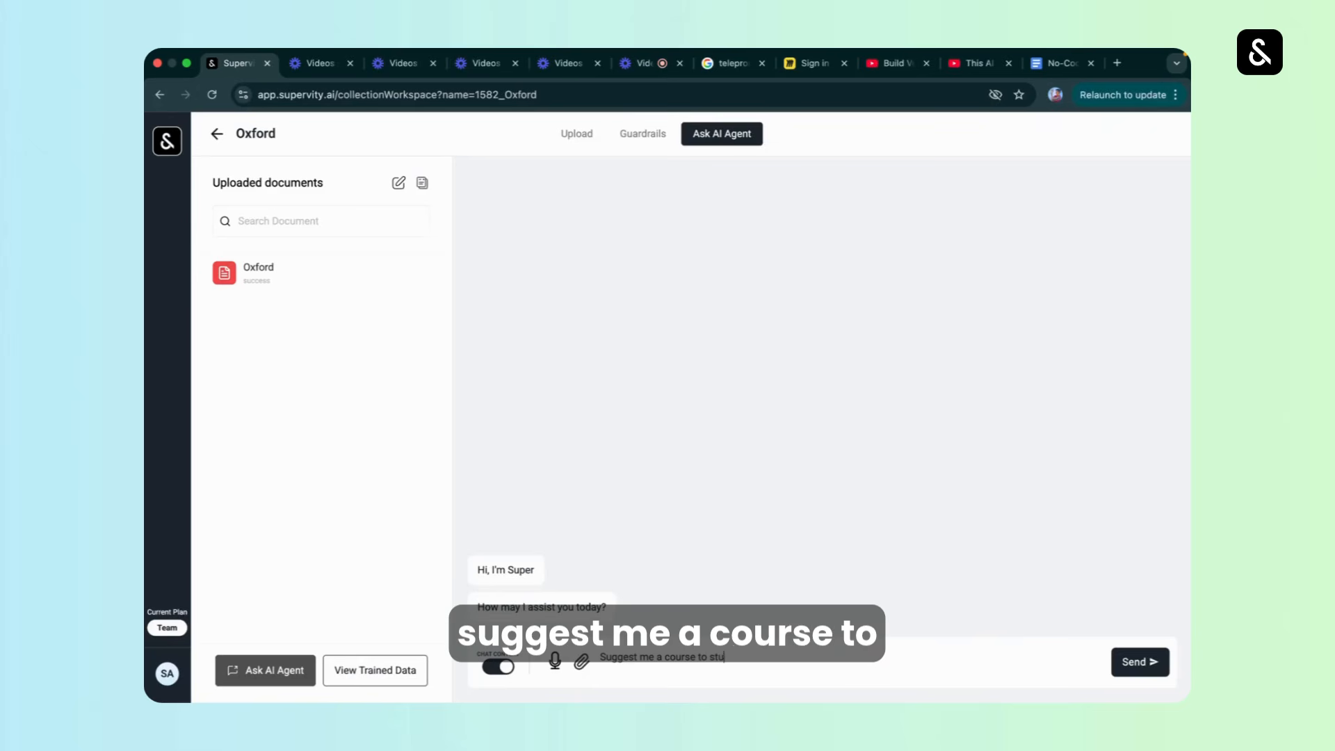
text(dy)
key(Return)
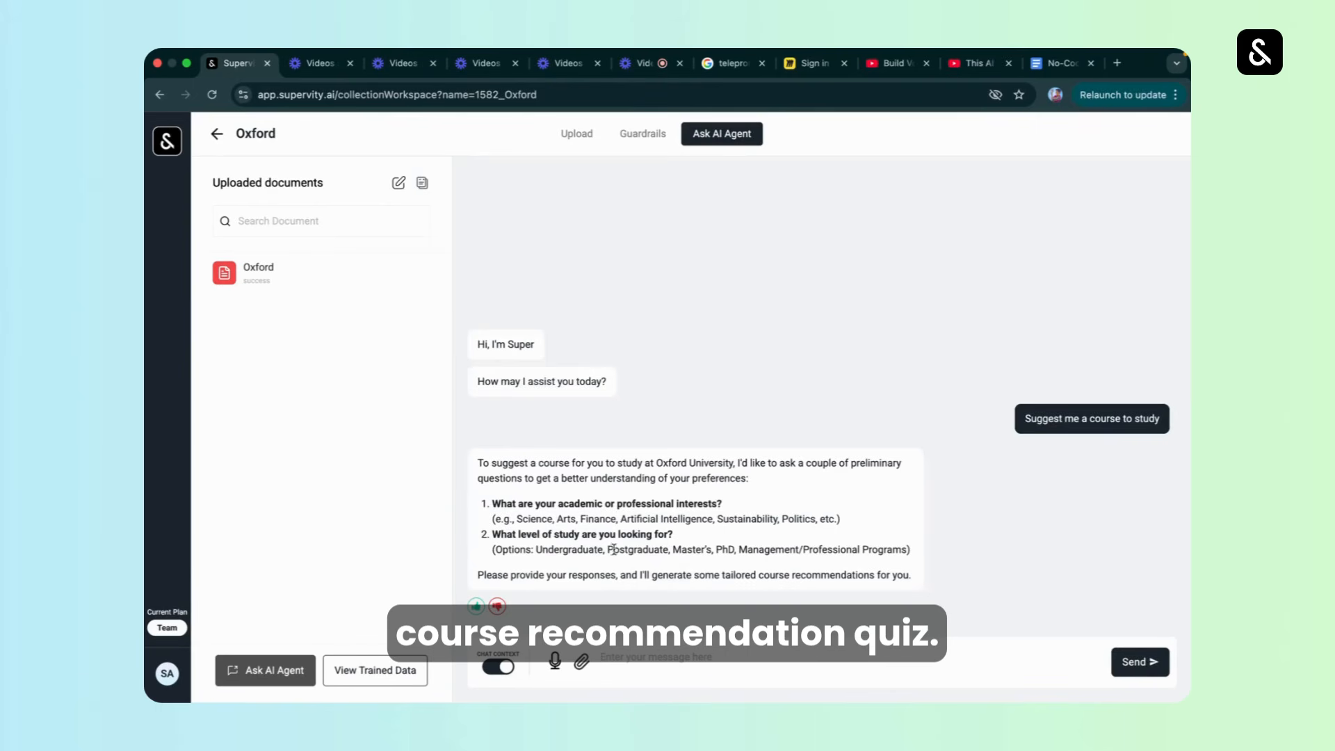
Answer the agent's quiz with "1). Science 2) Postgraduate" and review the recommended programs.
click(602, 657)
text(1).)
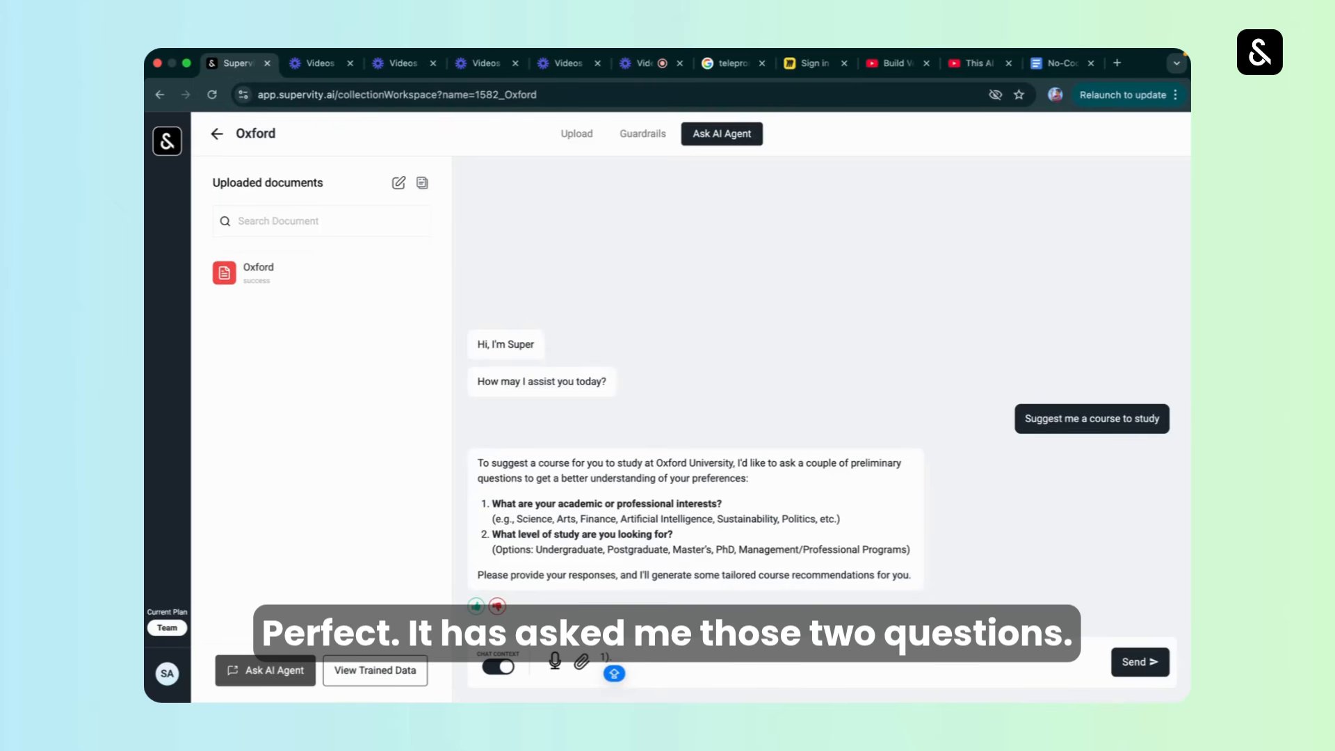
text( Scienc)
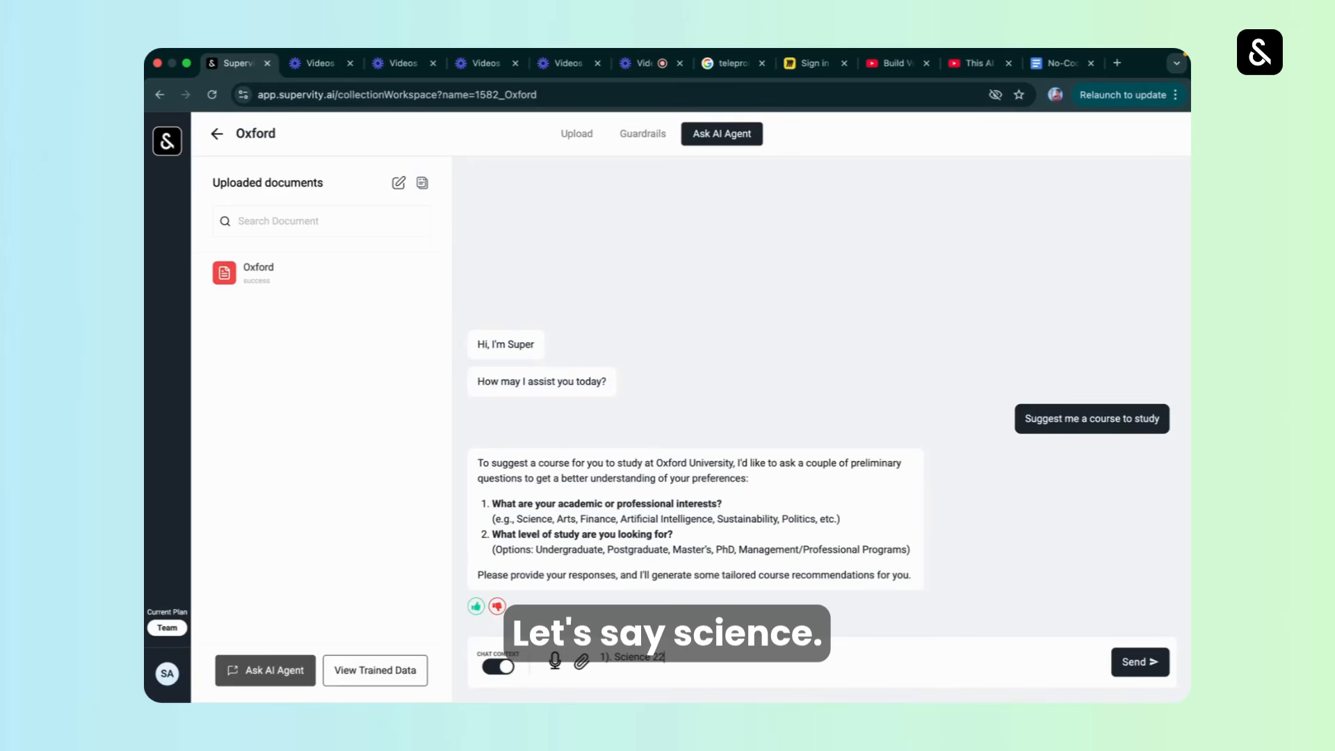
text(e 2) Post)
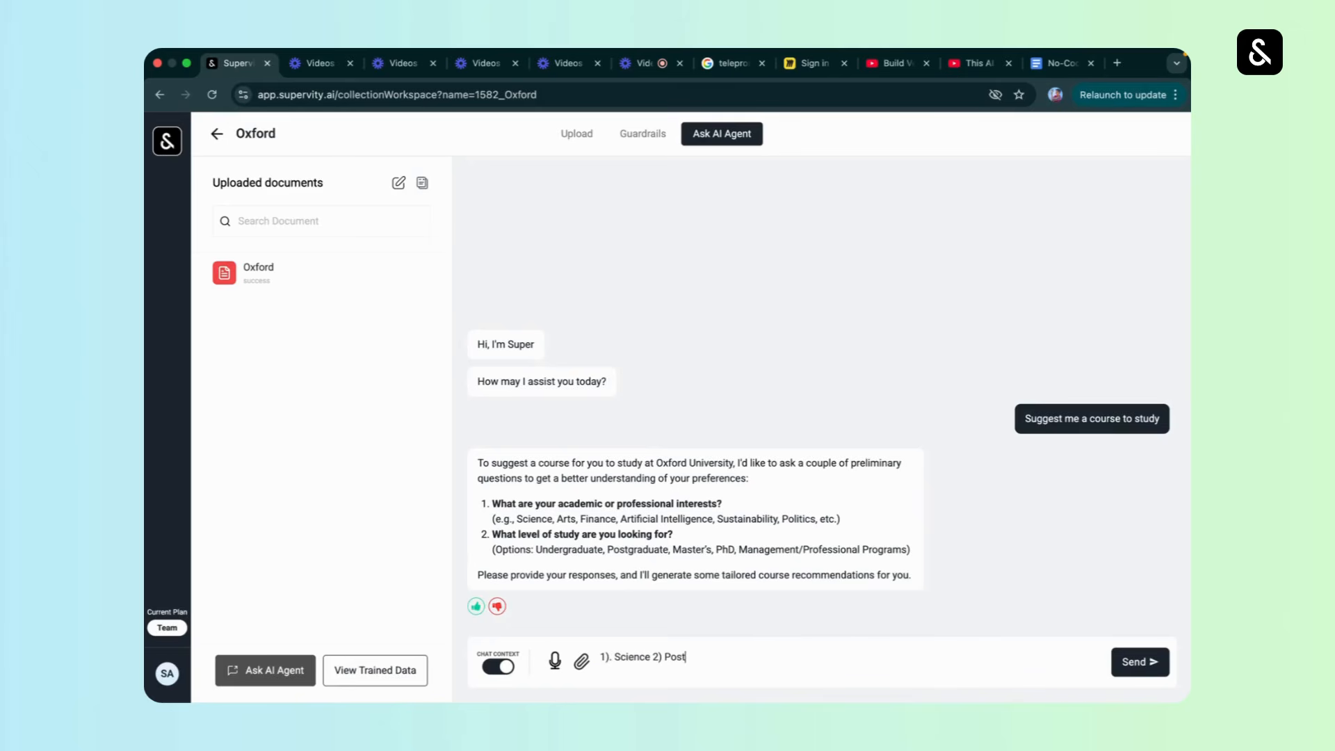
text(graduate)
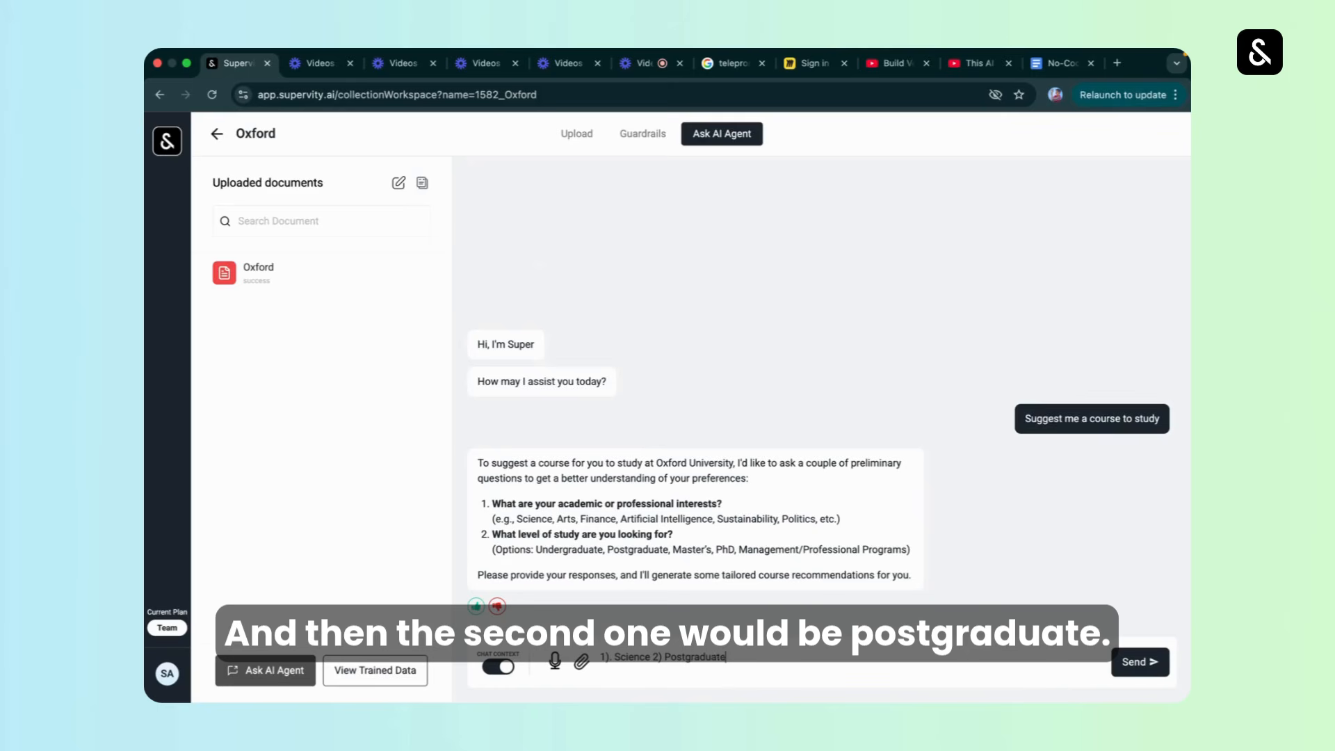
key(Return)
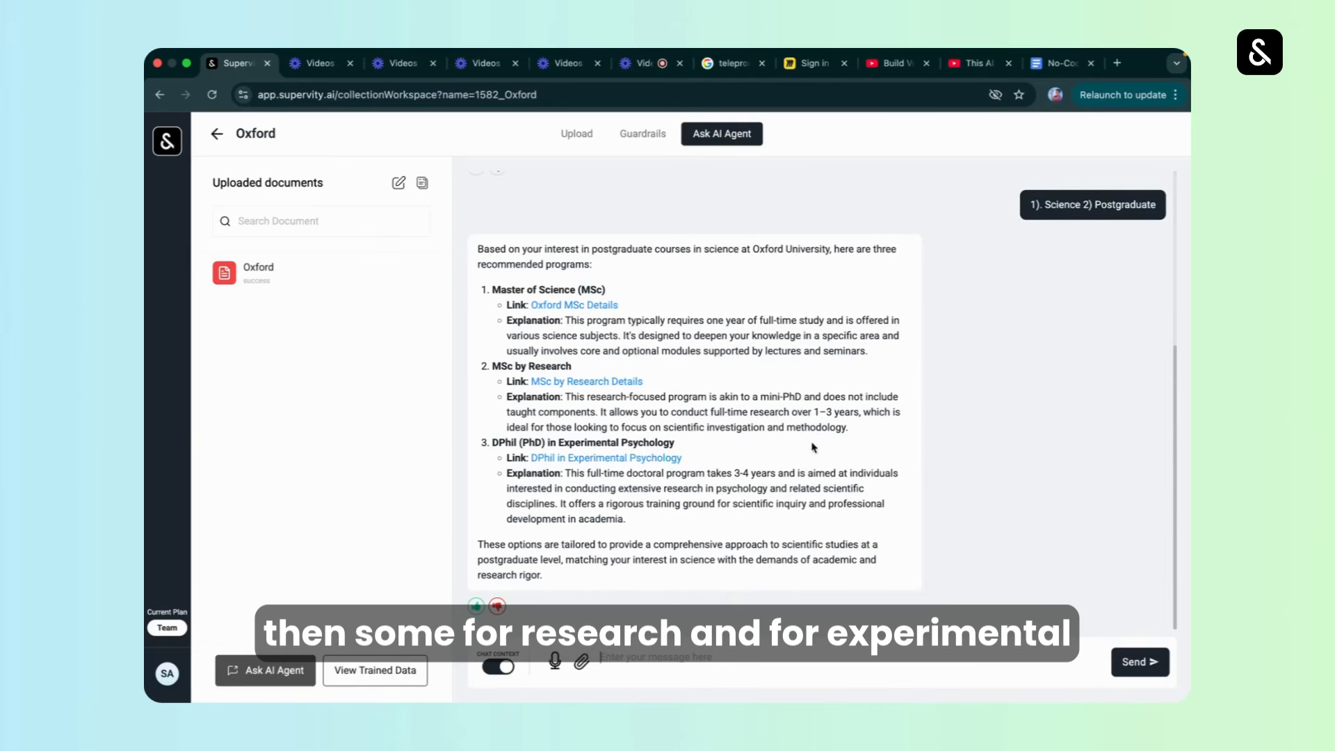
scroll(815, 381, up, 4)
scroll(671, 375, down, 3)
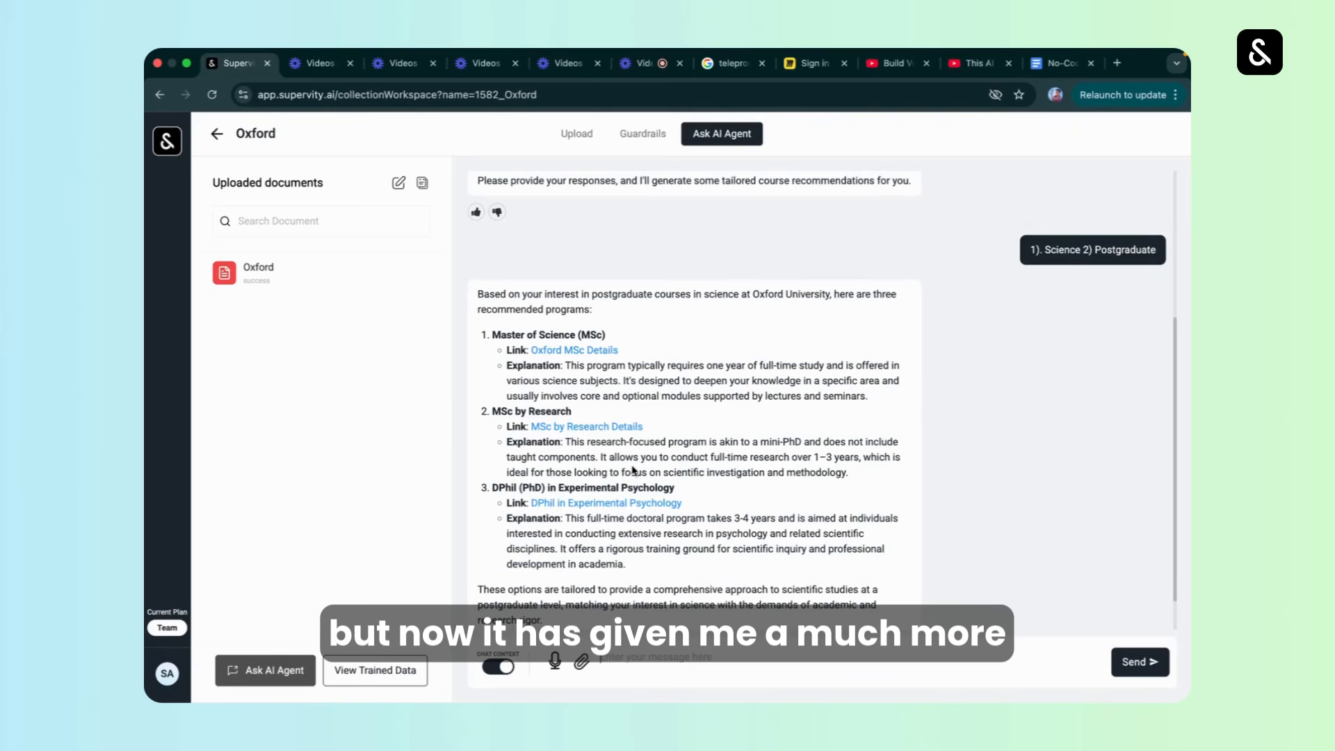
Review the additional instructions in the Oxford collection's guardrails and revisit its chat and document upload pages.
click(648, 139)
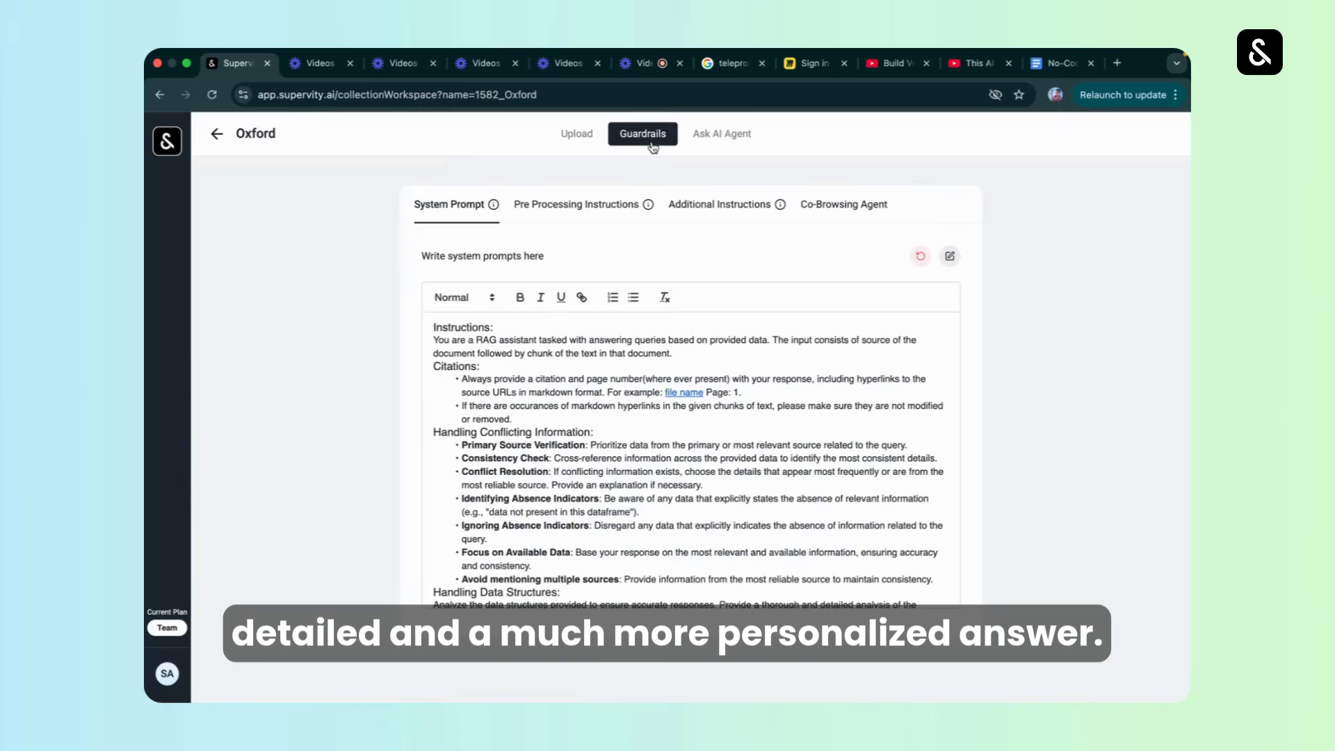
click(685, 205)
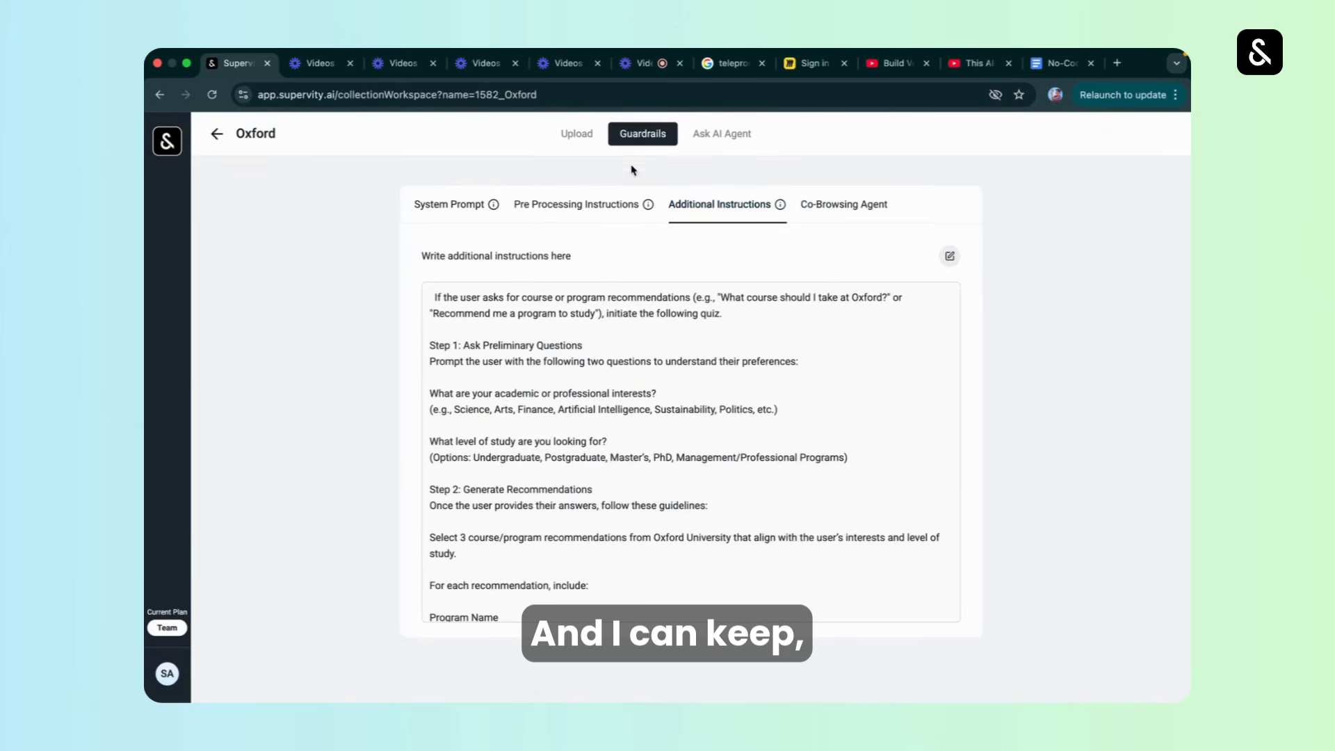
click(713, 139)
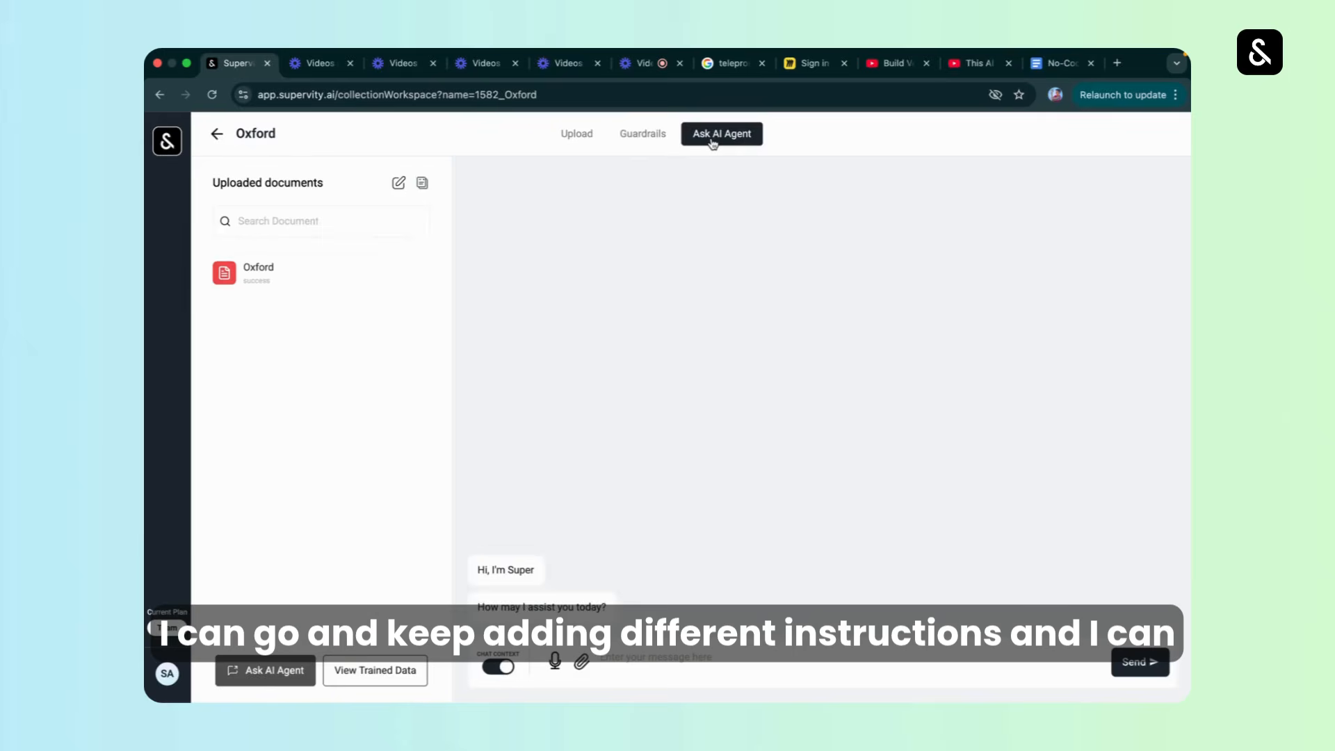
click(645, 135)
click(587, 133)
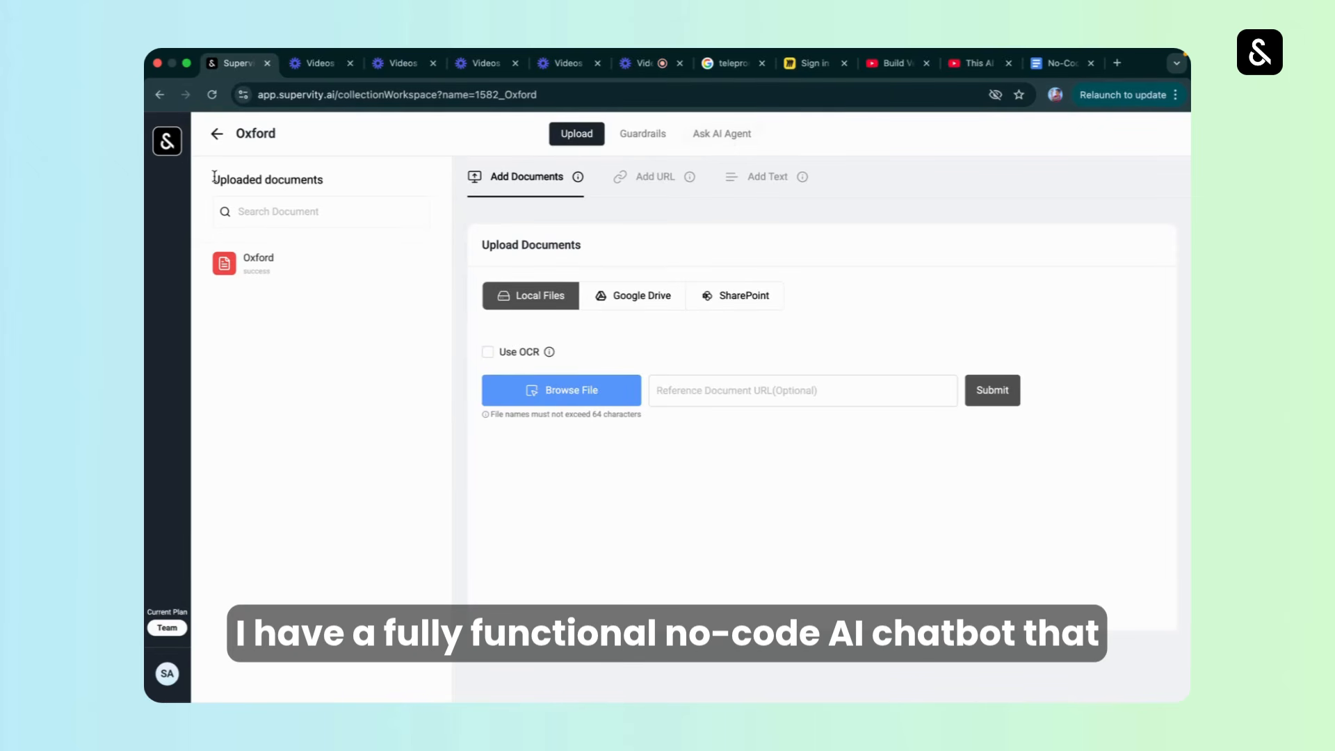
Open the Oxford collection's integration options from the collections list and select the entire JavaScript chat widget script.
click(217, 133)
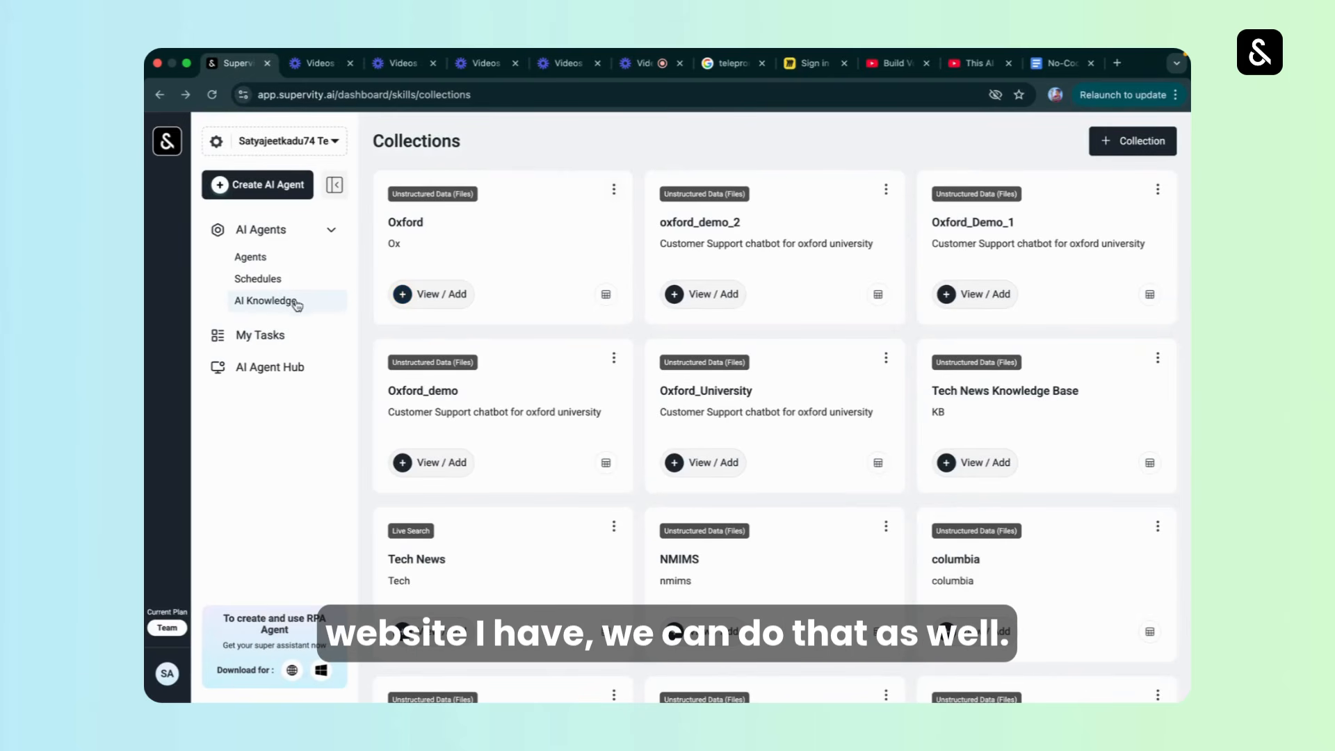
click(614, 189)
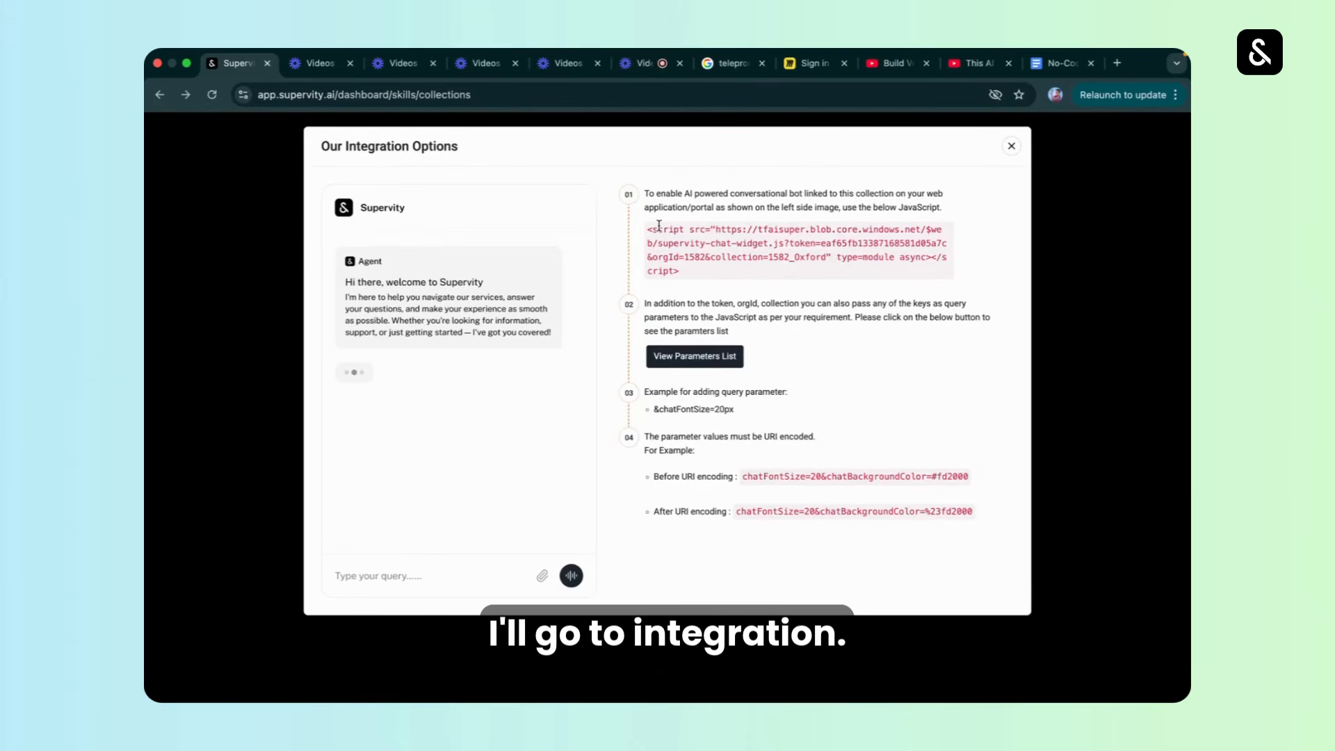
drag(684, 278, 647, 224)
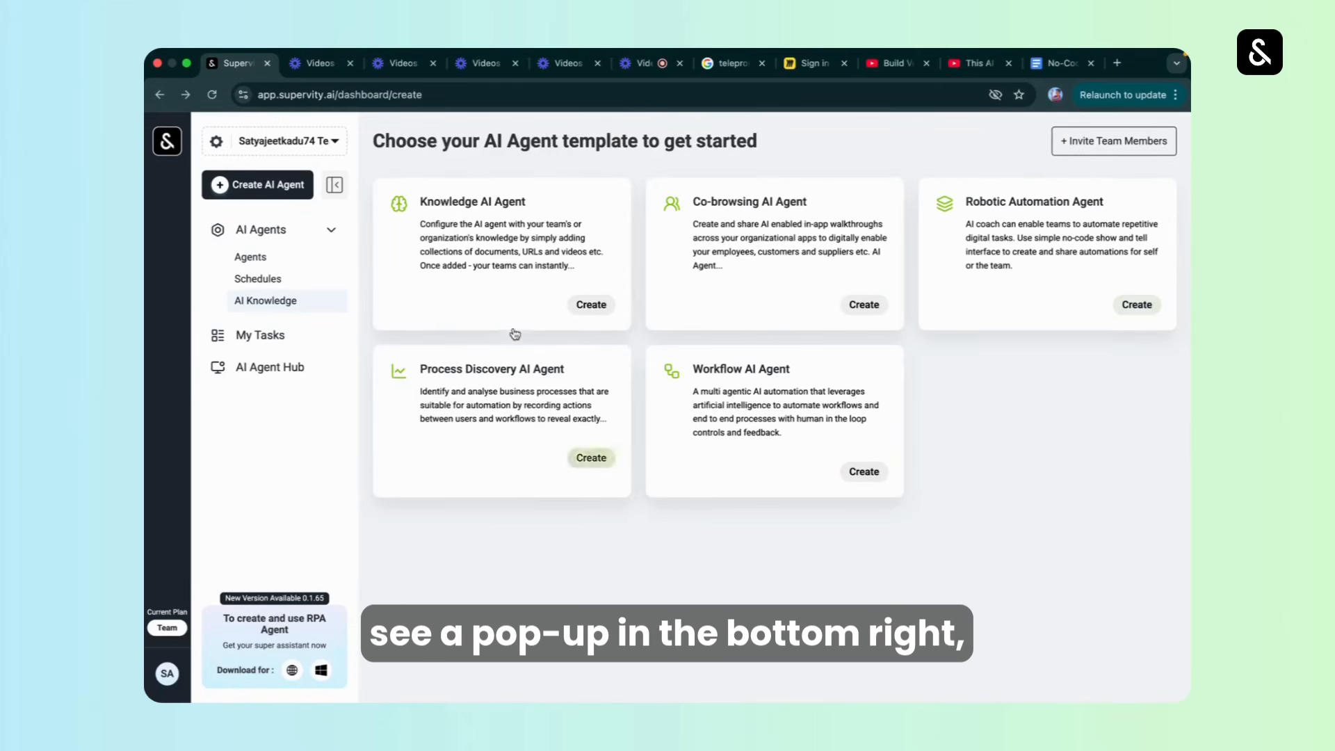
Return to the list of AI Knowledge collections.
click(257, 257)
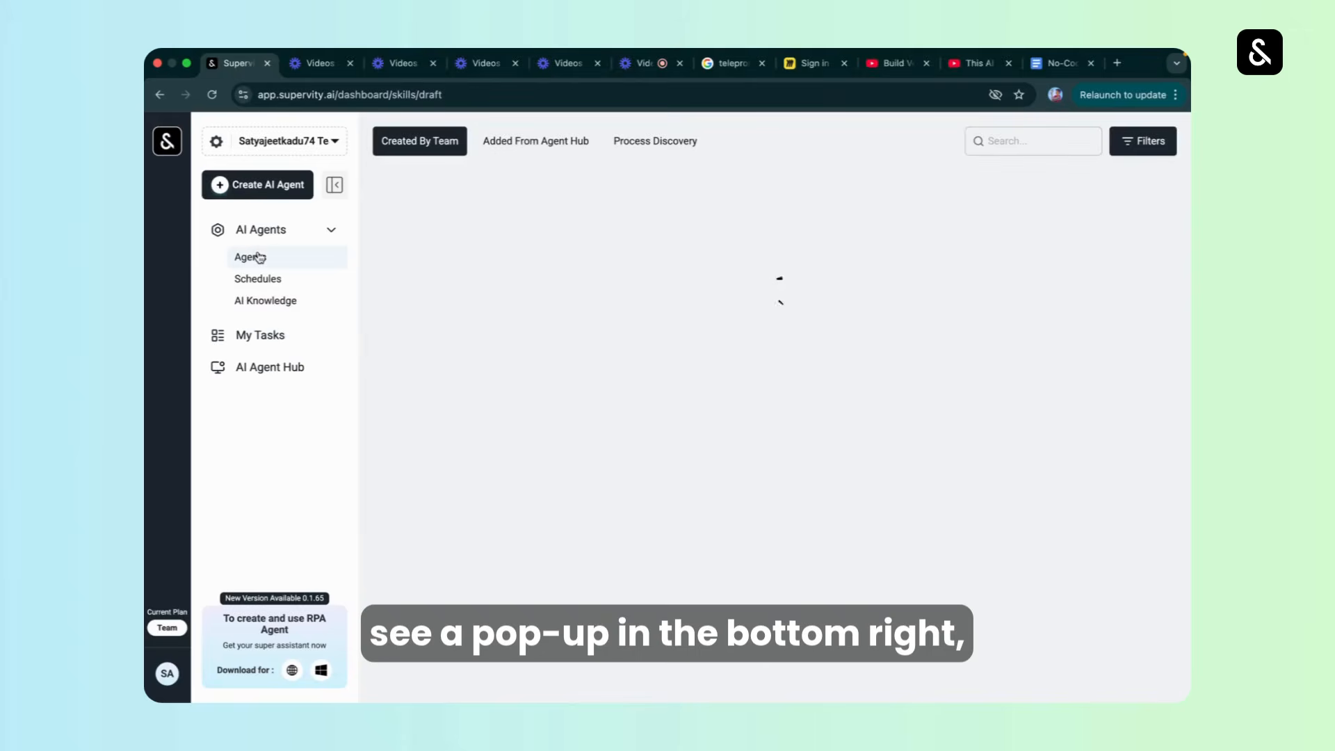
click(269, 299)
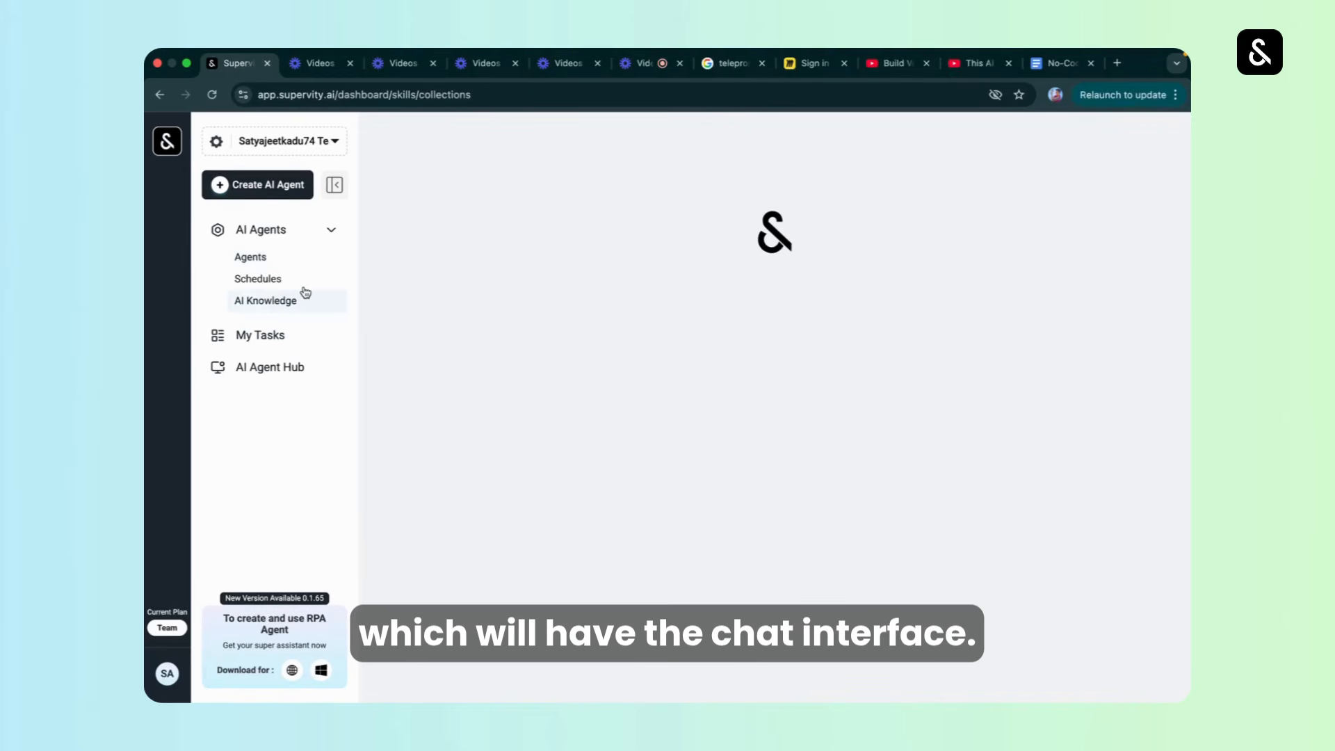